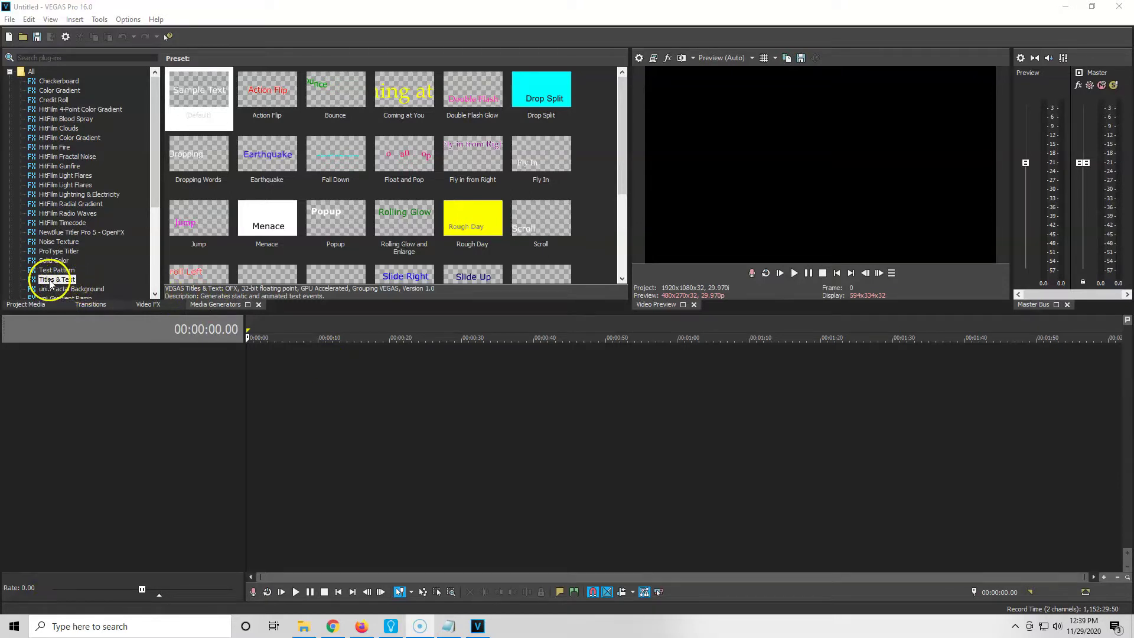
# Drag the (Default) Titles & Text preset onto the timeline
pyautogui.moveTo(188, 95)
pyautogui.mouseDown()
pyautogui.moveTo(262, 285)
pyautogui.moveTo(249, 354)
pyautogui.mouseUp()
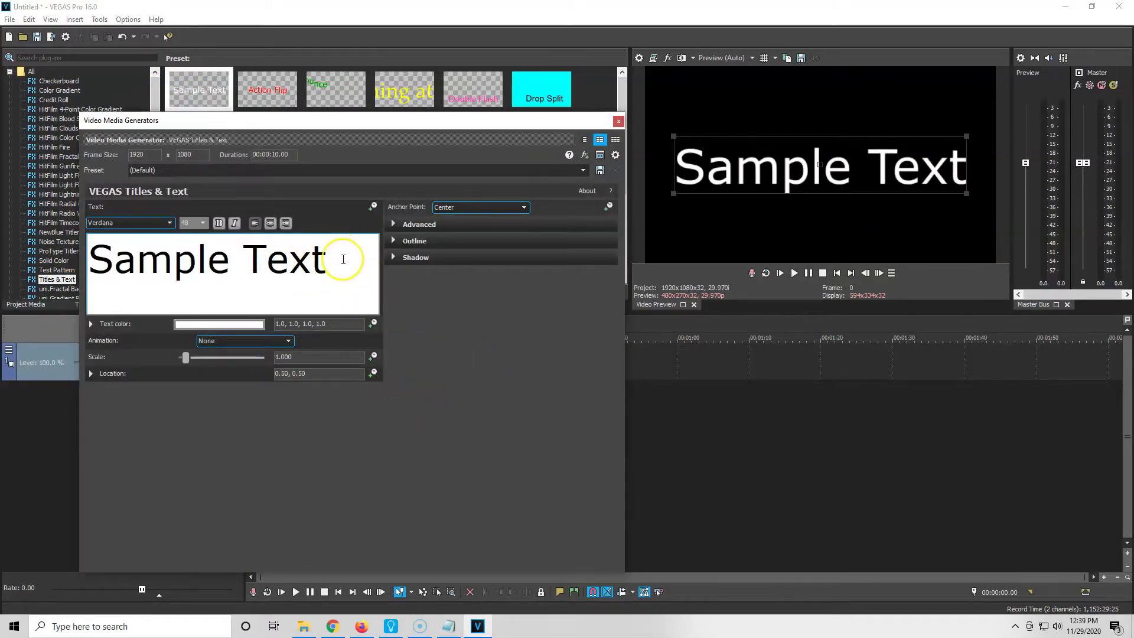
# Replace Sample Text with five lines: Title, First Line, Second Line, Third Line, Last Line
pyautogui.moveTo(343, 260); pyautogui.dragTo(175, 265)
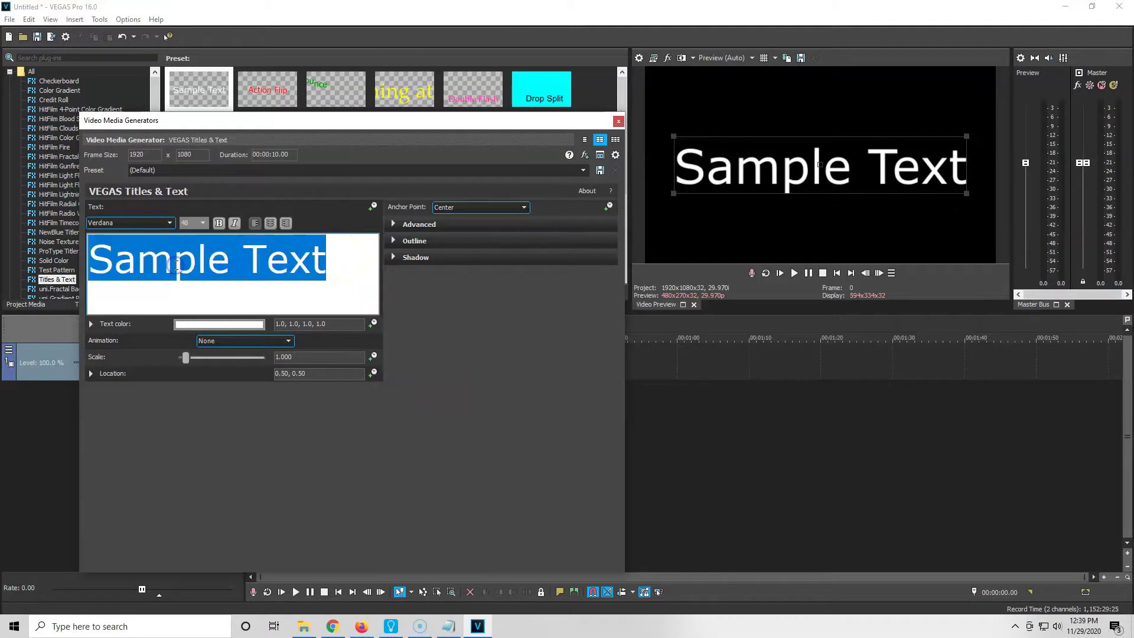
pyautogui.write('T')
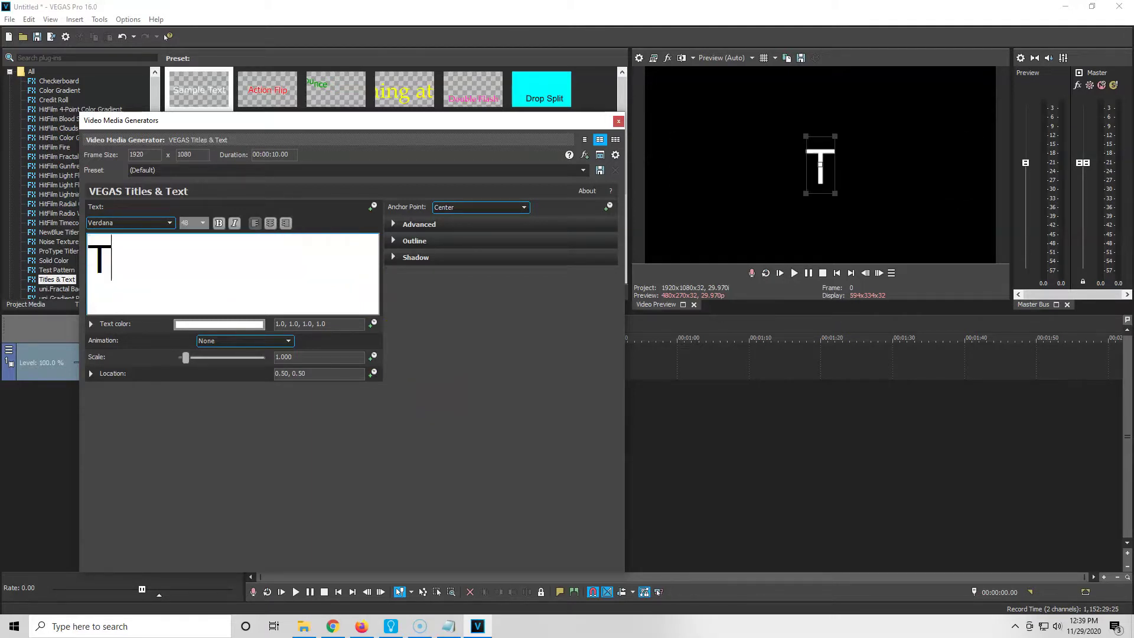
pyautogui.write('op')
pyautogui.press('BackSpace')
pyautogui.press('BackSpace')
pyautogui.press('BackSpace')
pyautogui.write('T')
pyautogui.write('itle')
pyautogui.press('Return')
pyautogui.write('T')
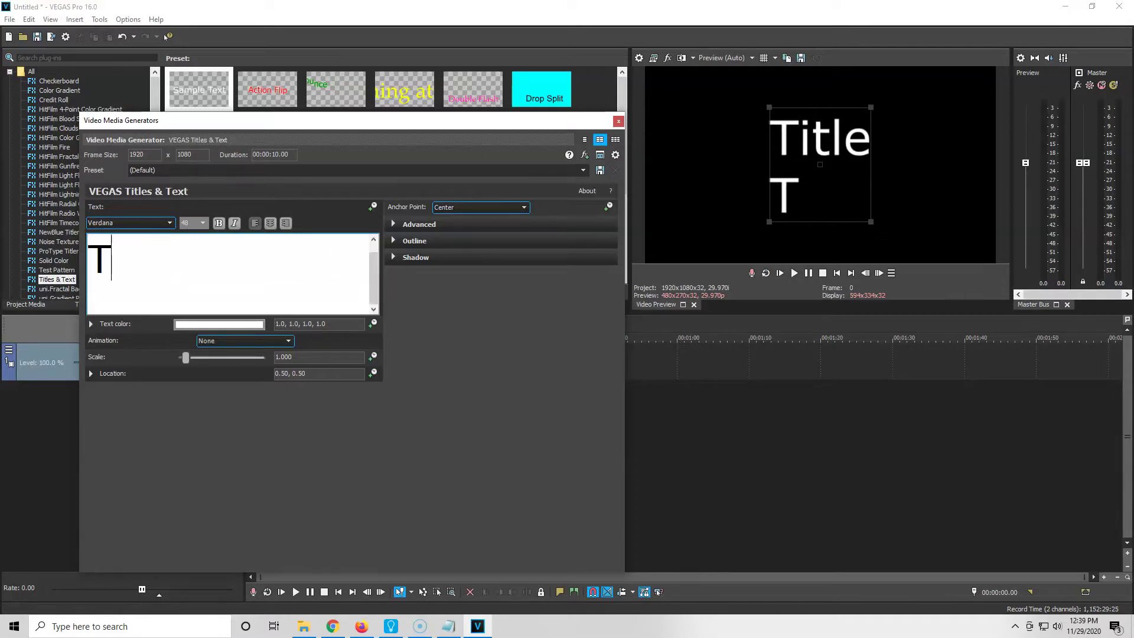
pyautogui.press('BackSpace')
pyautogui.write('First ')
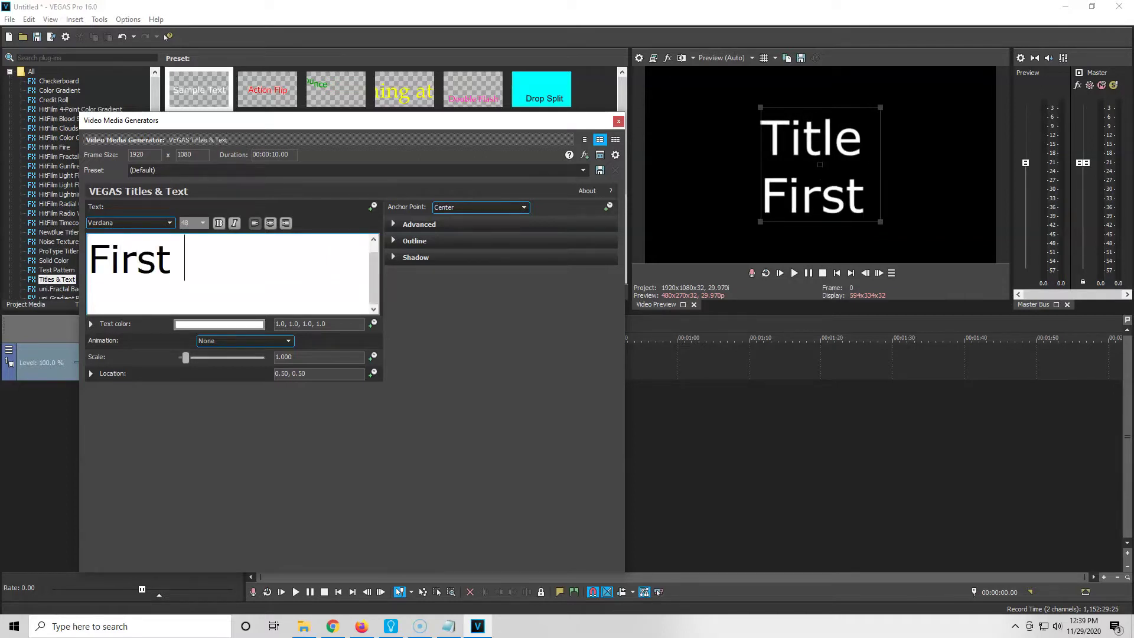
pyautogui.write('Line')
pyautogui.press('Return')
pyautogui.write('Seco')
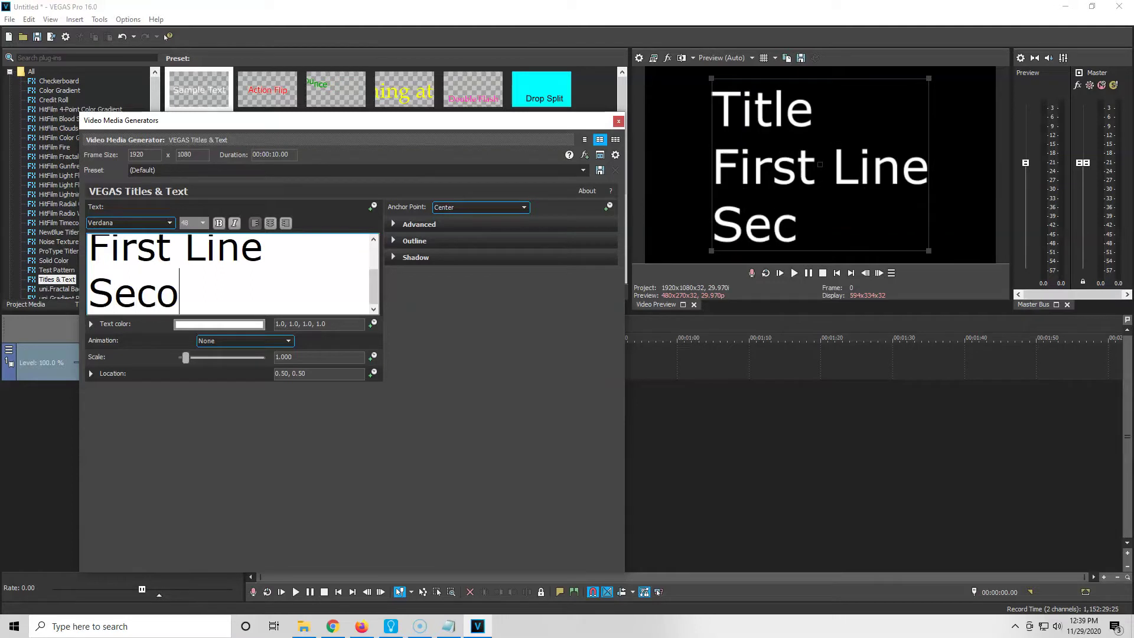
pyautogui.write('nd Line')
pyautogui.press('Return')
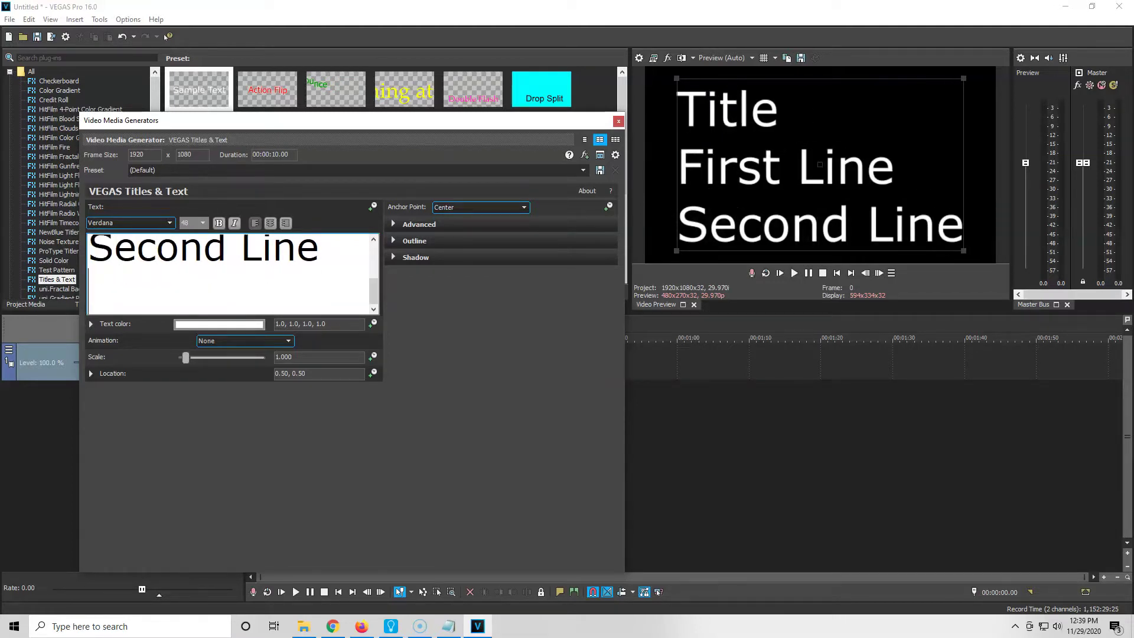
pyautogui.write('Third')
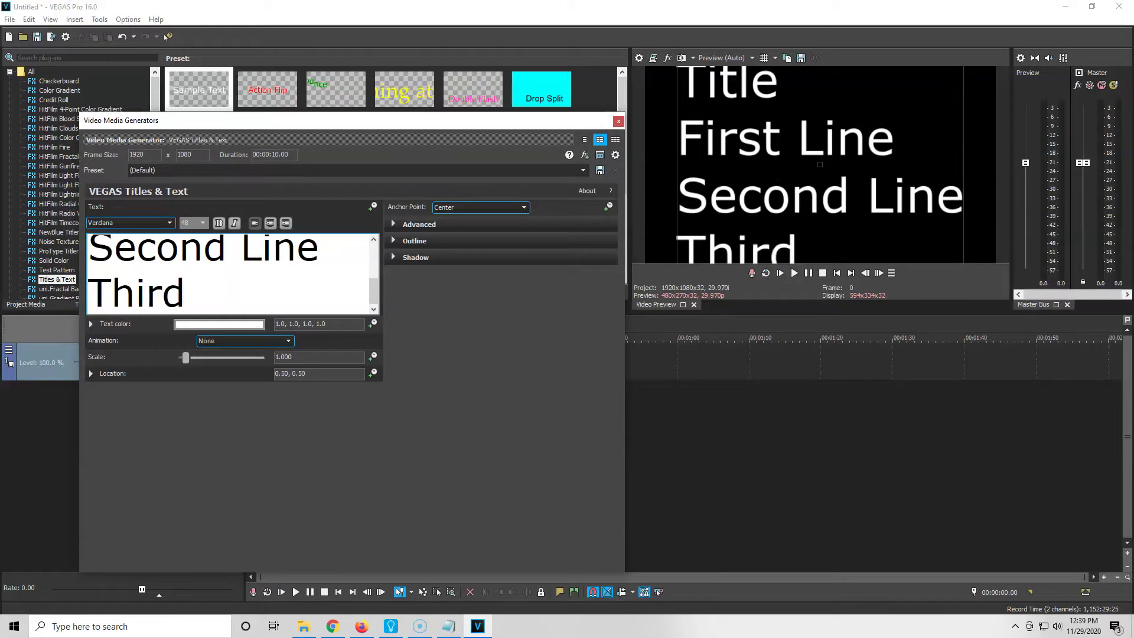
pyautogui.write(' Line')
pyautogui.press('Return')
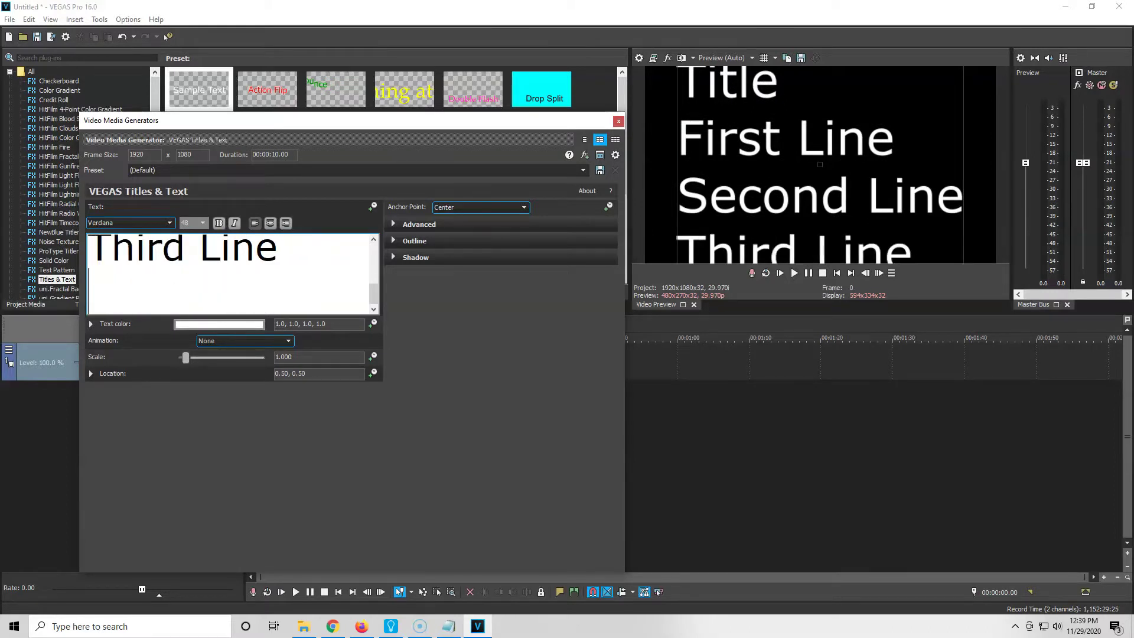
pyautogui.write('st ')
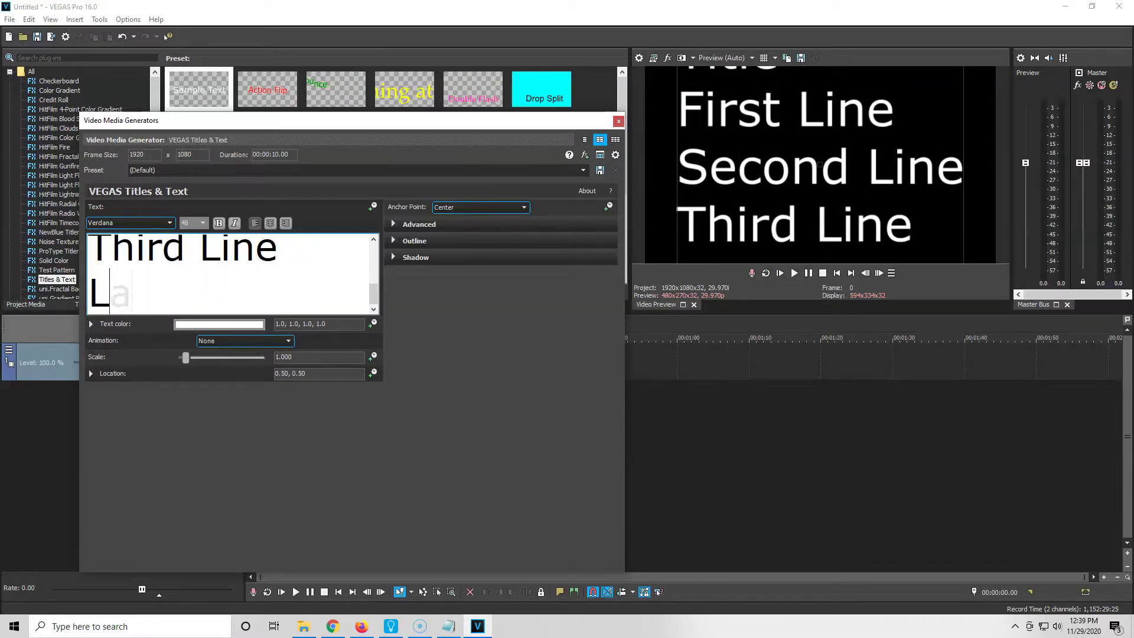
pyautogui.write('st Line')
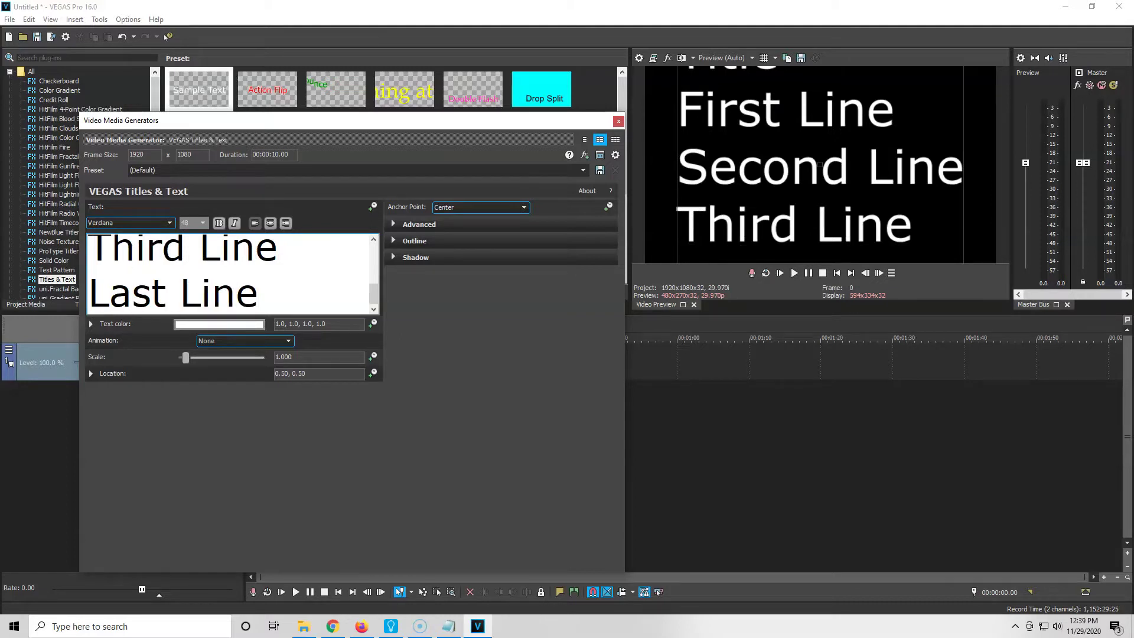
pyautogui.press('Return')
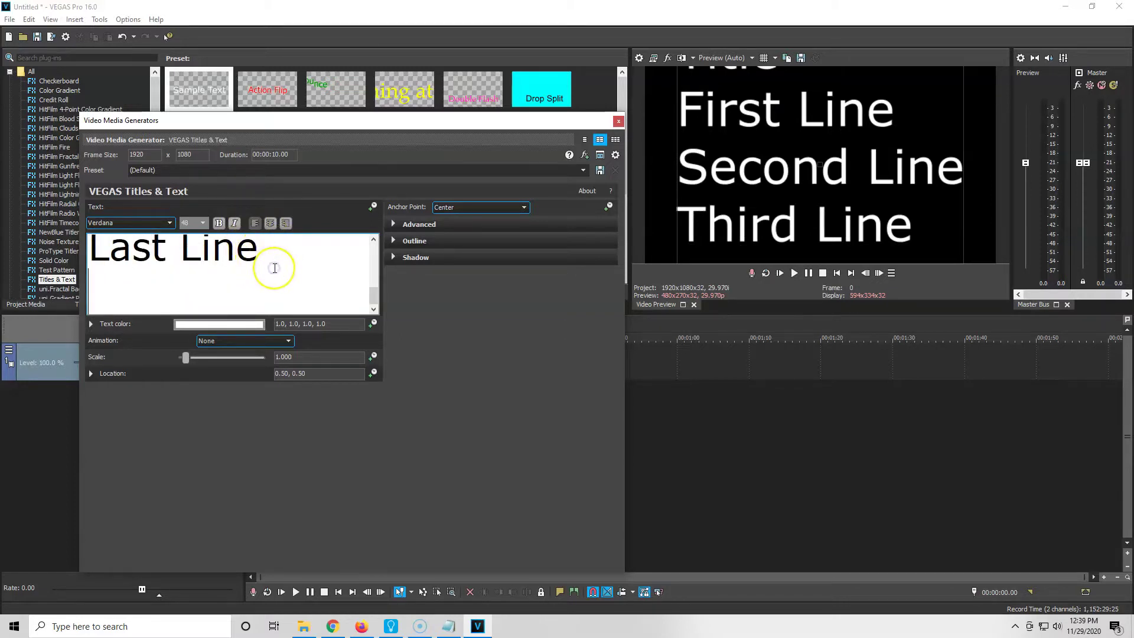
# Set all the title text to font size 24 and make it bold
pyautogui.tripleClick(277, 260)
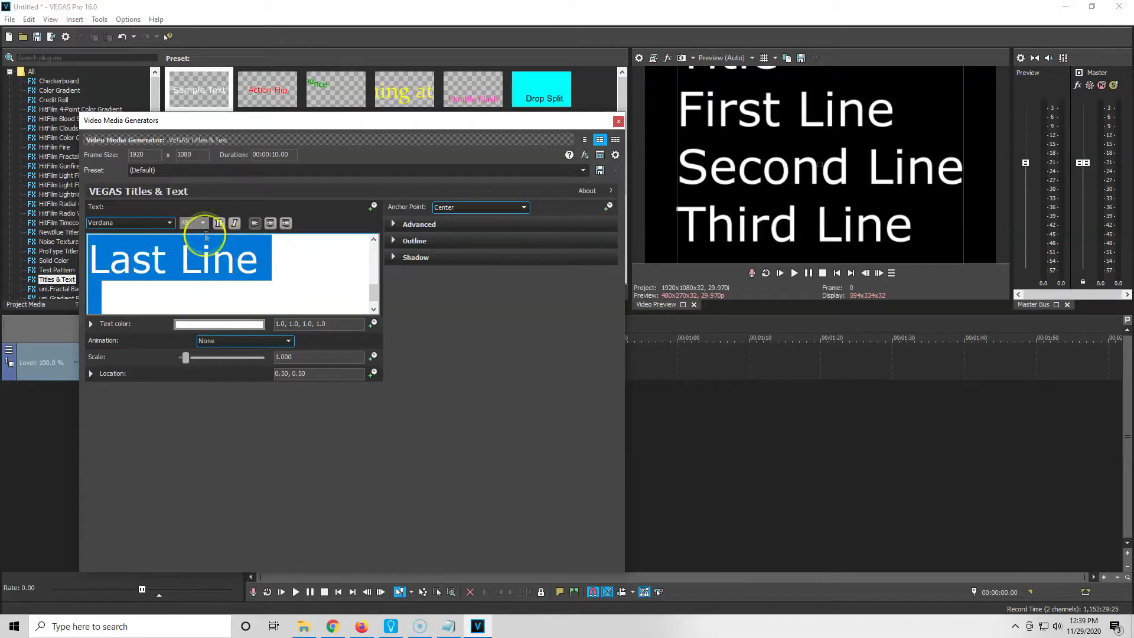
pyautogui.click(202, 222)
pyautogui.click(198, 291)
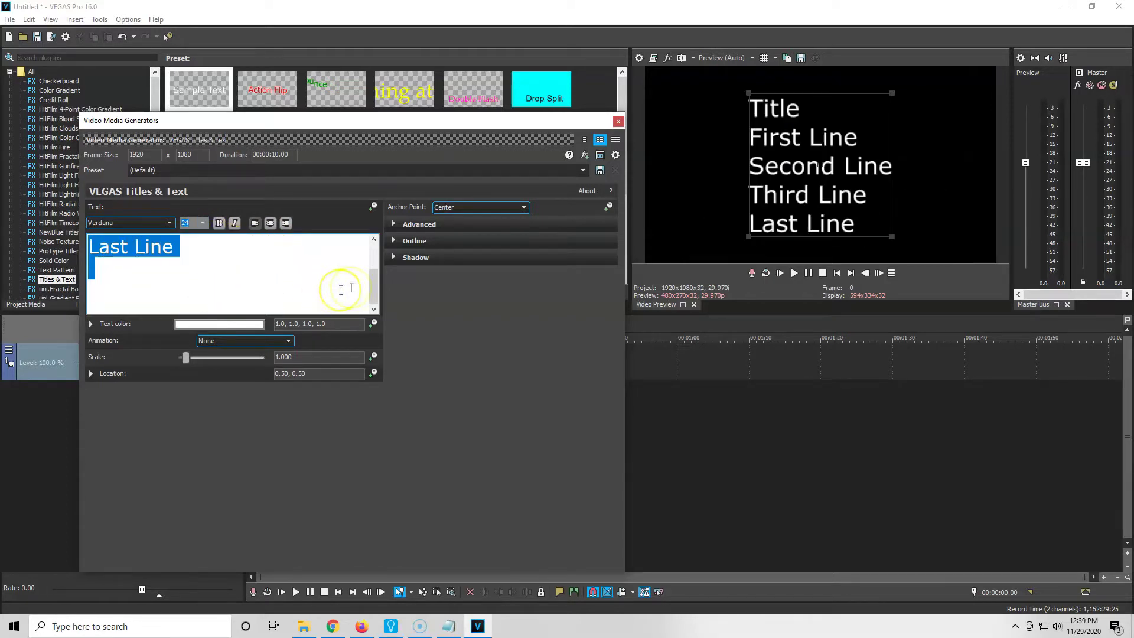
pyautogui.click(284, 268)
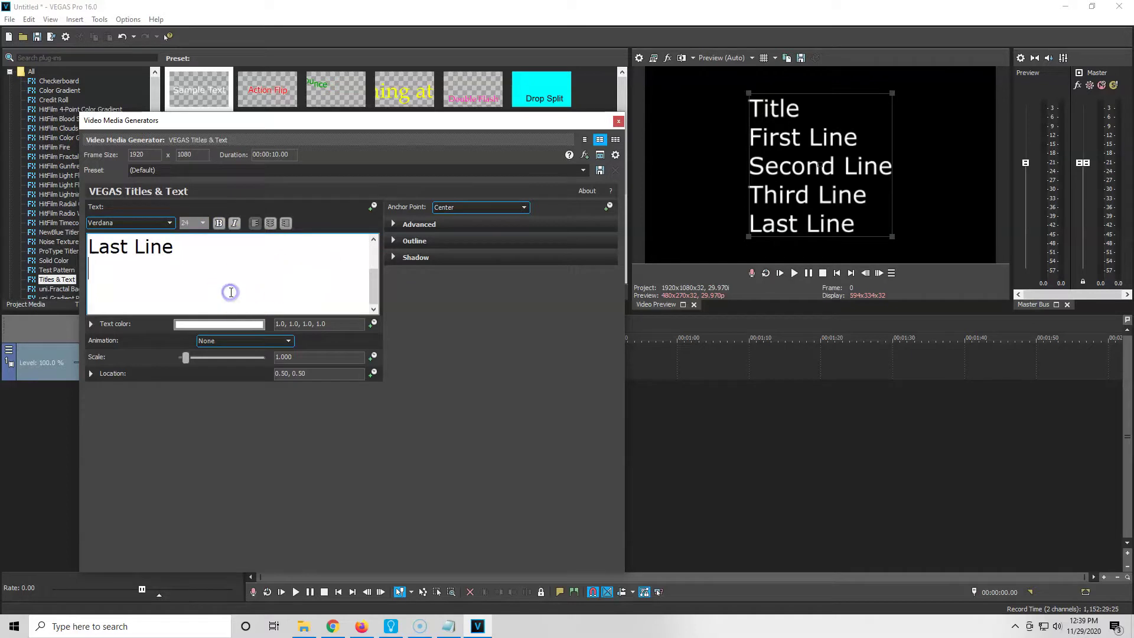
pyautogui.hotkey('ctrl', 'a')
pyautogui.click(219, 222)
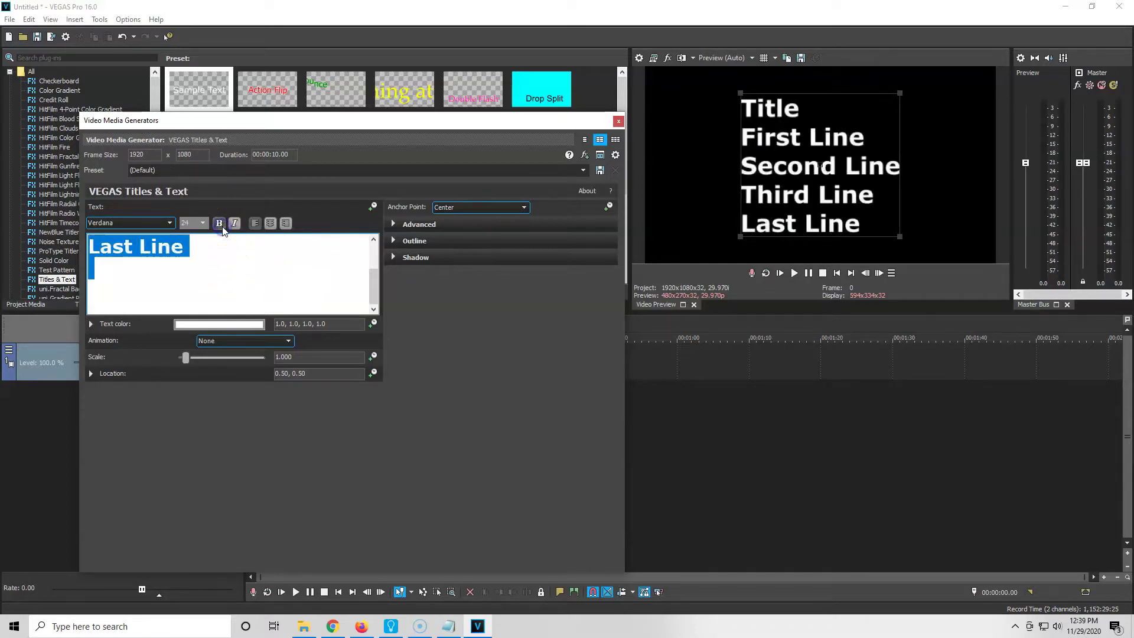
# Turn on the preview grid and move the five-line title block left of centre
pyautogui.click(619, 122)
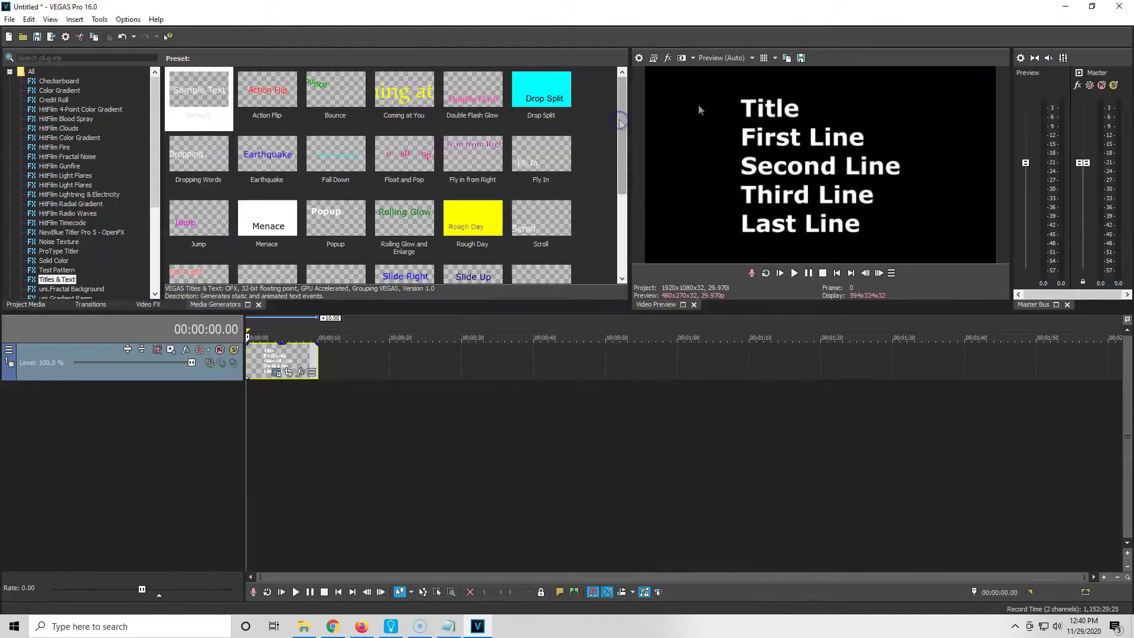
pyautogui.click(764, 59)
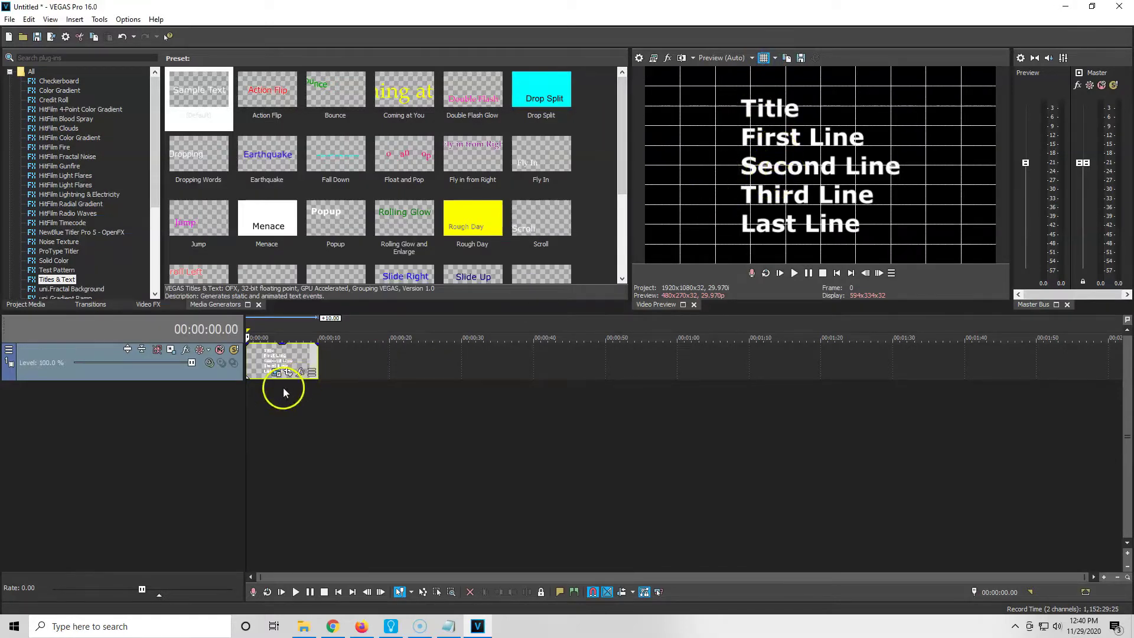
pyautogui.click(277, 374)
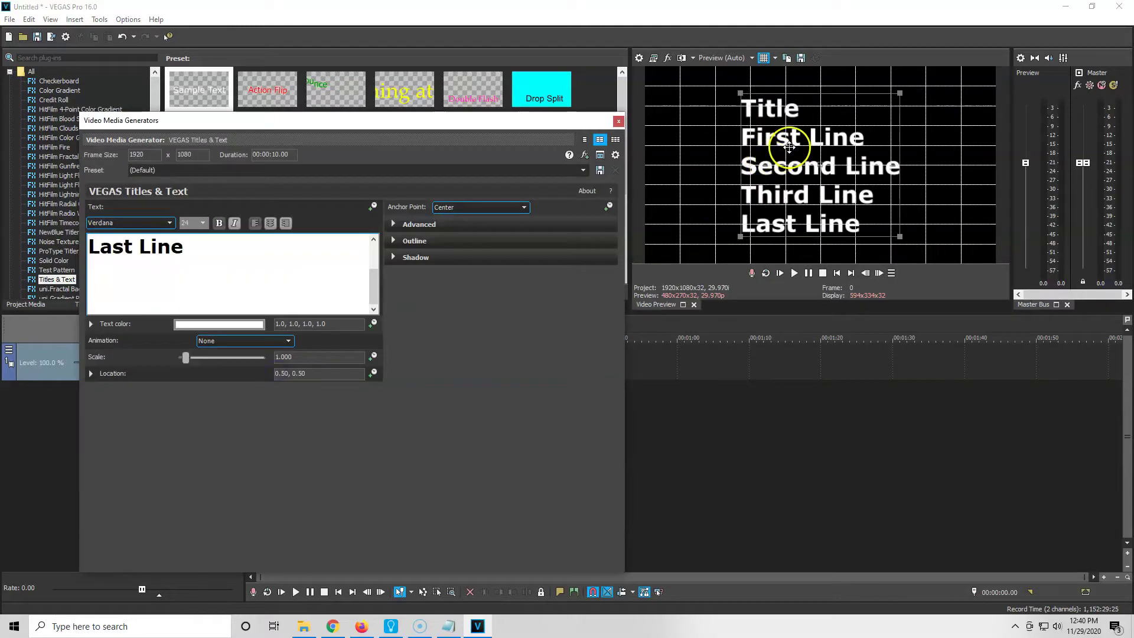
pyautogui.moveTo(789, 148); pyautogui.dragTo(727, 138)
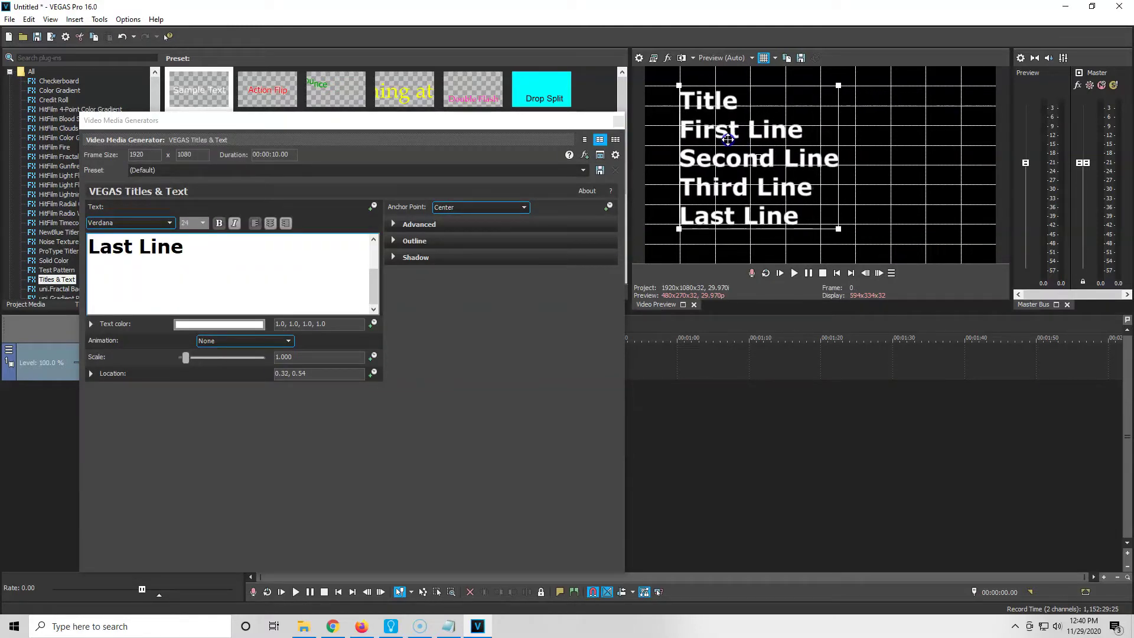
pyautogui.moveTo(728, 137); pyautogui.dragTo(728, 138)
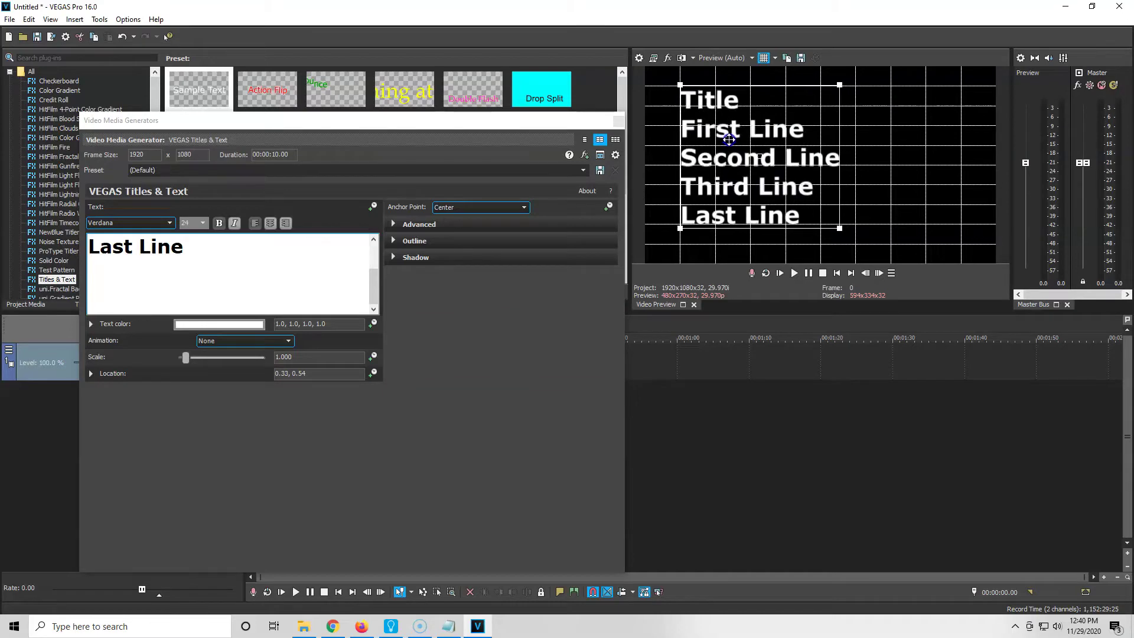
pyautogui.click(618, 119)
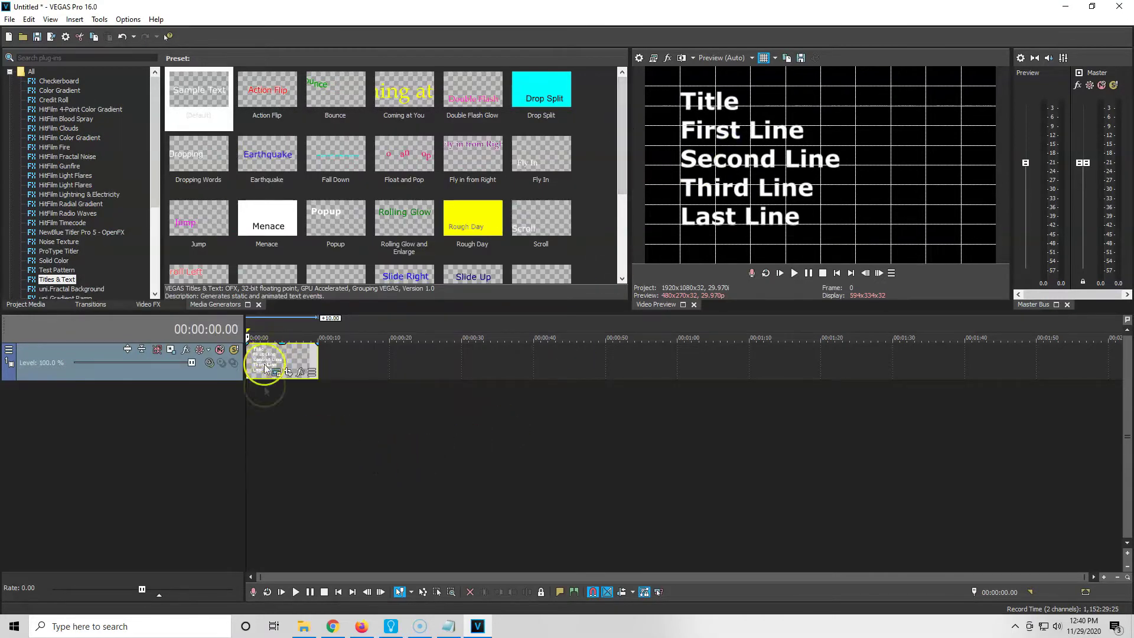
# Add a new video track and paste a new copy of the title event onto it
pyautogui.rightClick(221, 378)
pyautogui.click(252, 404)
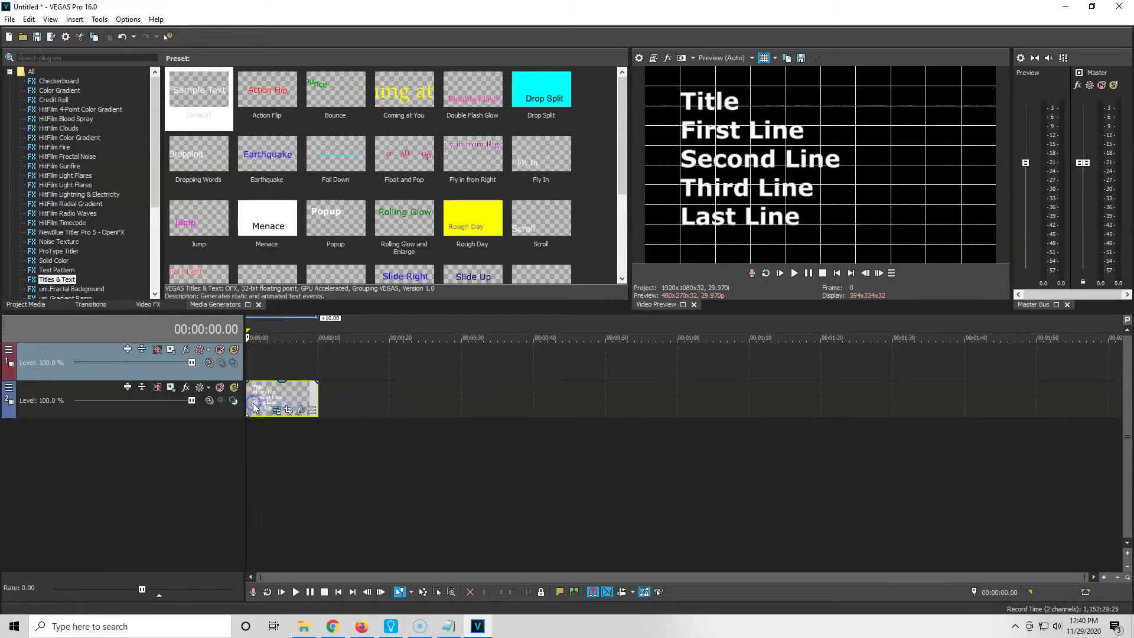
pyautogui.click(261, 399)
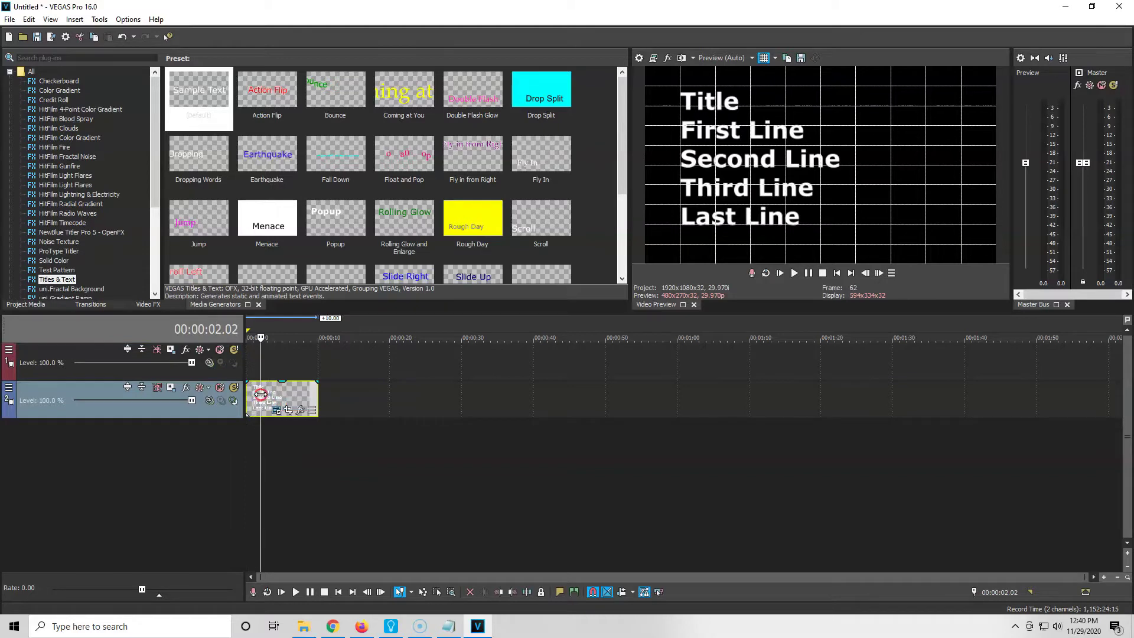
pyautogui.rightClick(261, 396)
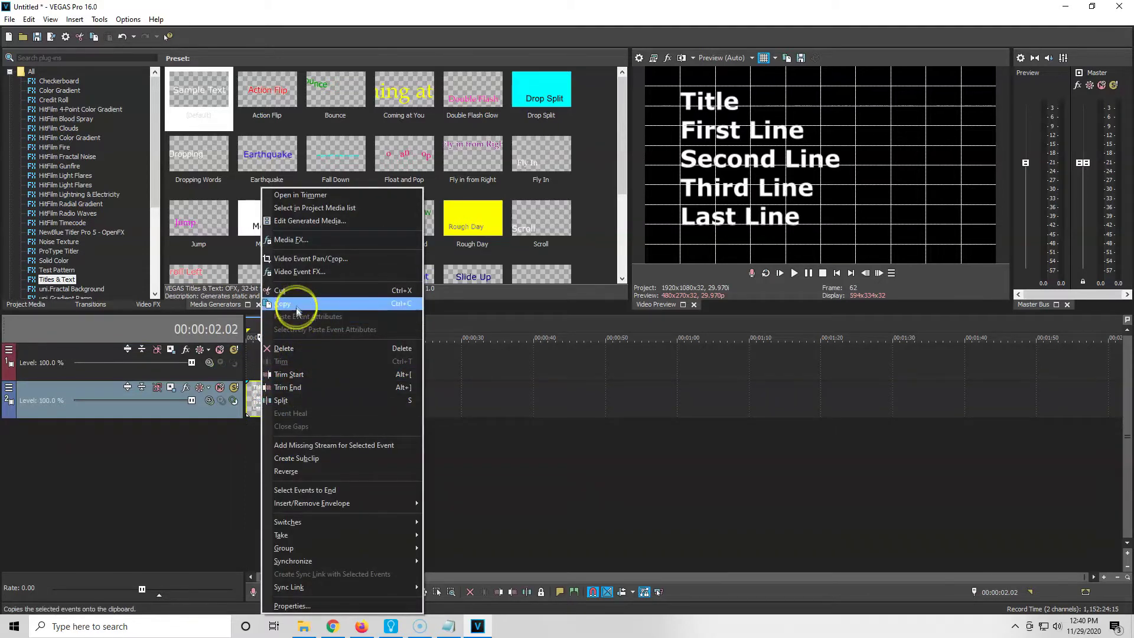
pyautogui.click(299, 306)
pyautogui.rightClick(266, 365)
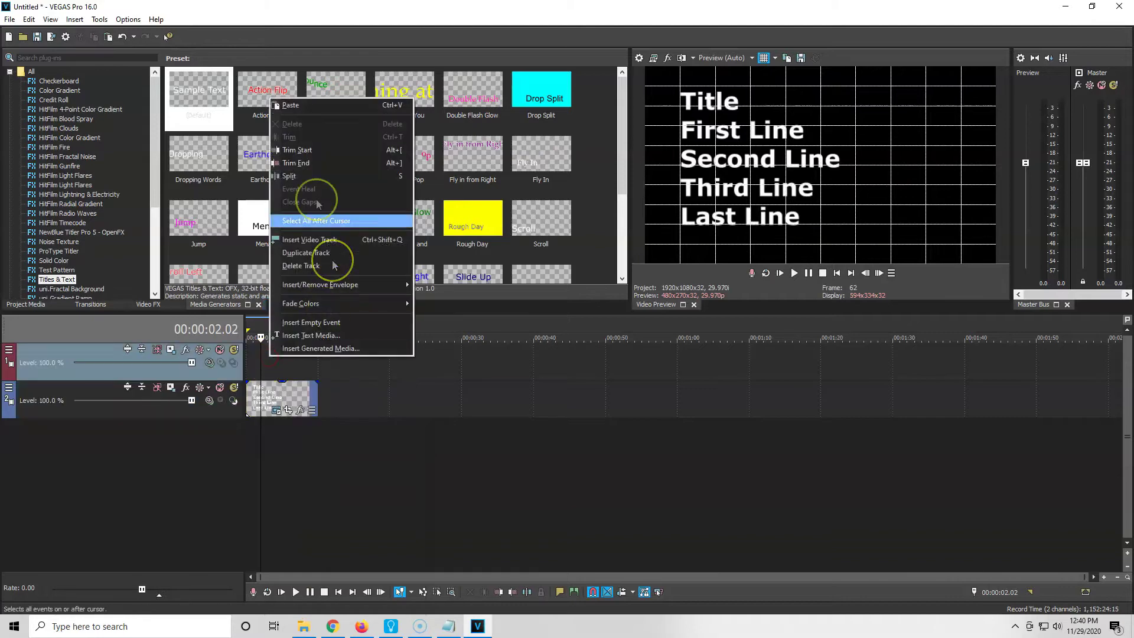
pyautogui.click(303, 110)
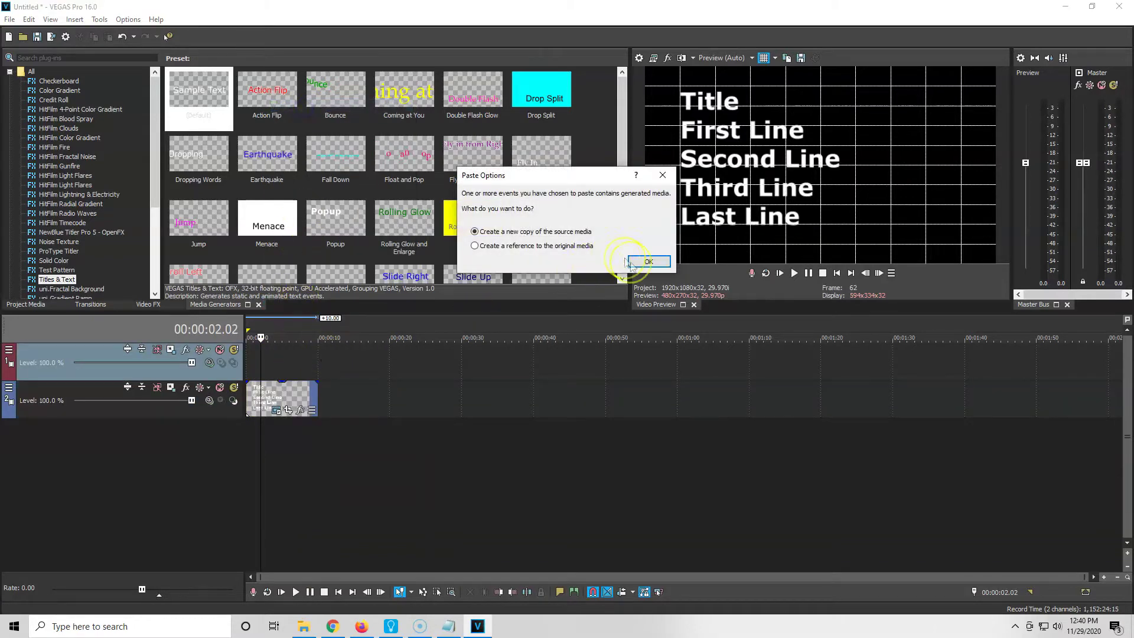
pyautogui.click(649, 262)
# Shift the top track's title event to start around 15 seconds
pyautogui.moveTo(310, 361); pyautogui.dragTo(252, 358)
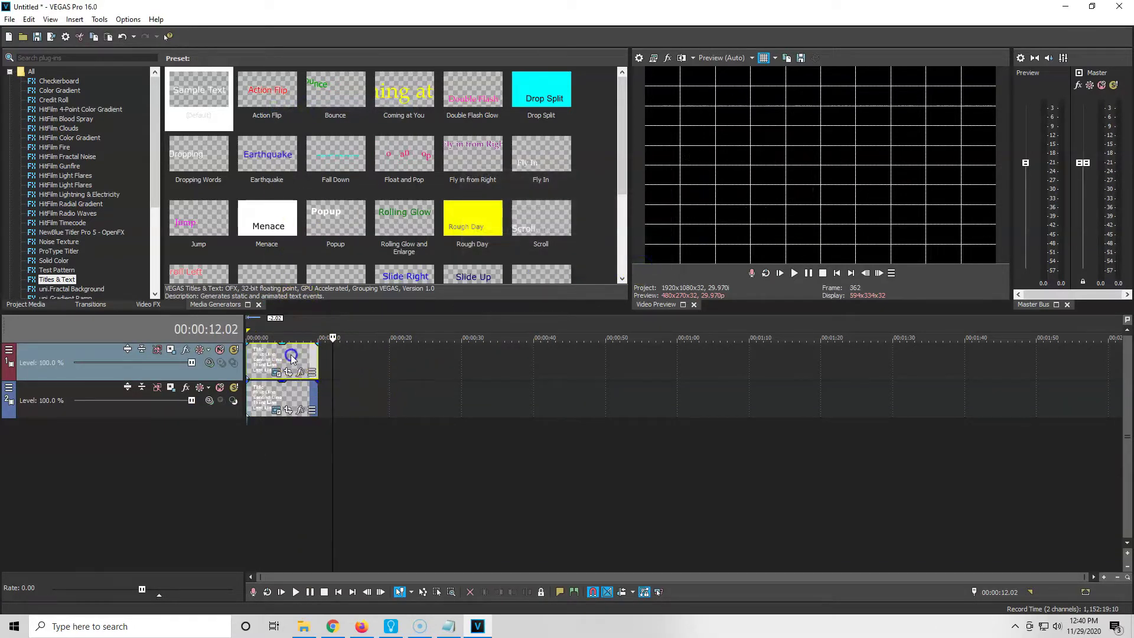
pyautogui.click(254, 359)
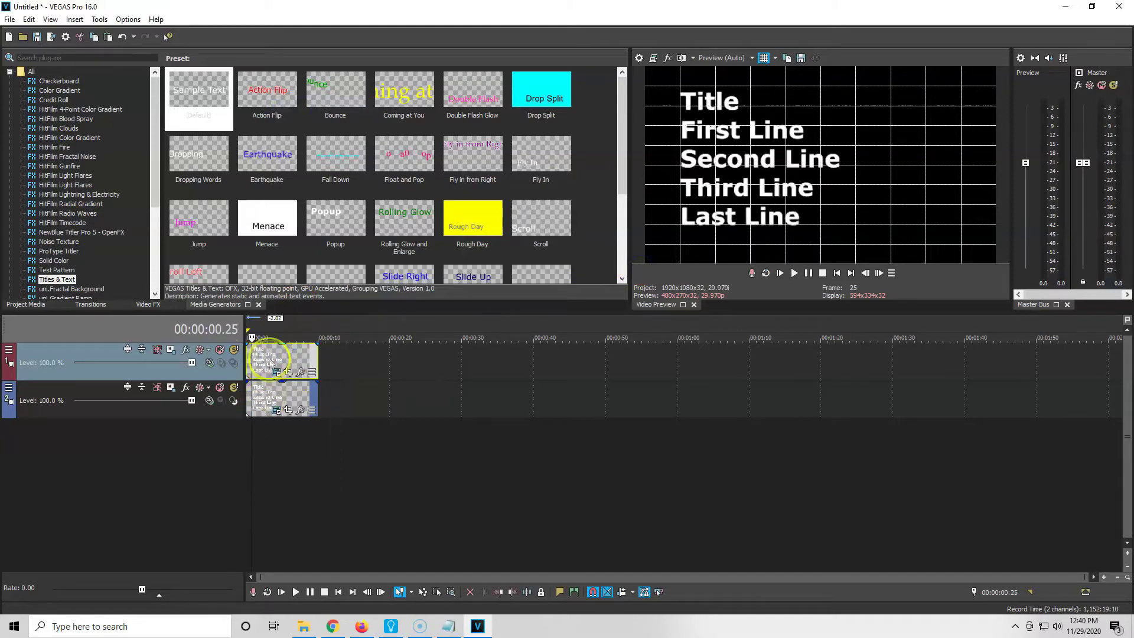
pyautogui.moveTo(265, 365); pyautogui.dragTo(379, 359)
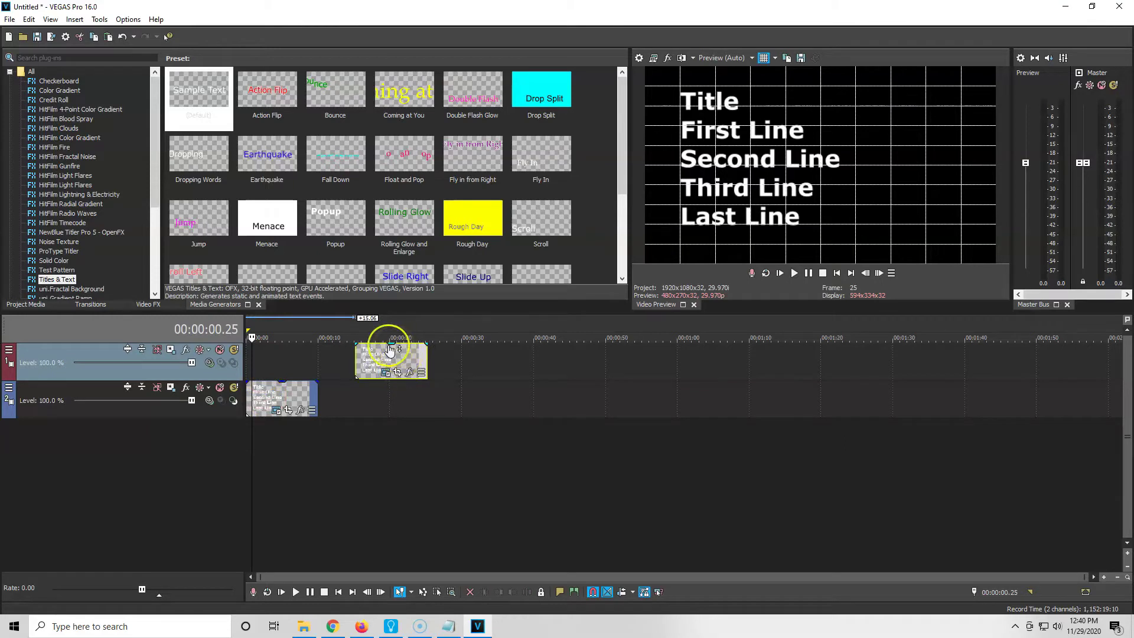
pyautogui.click(264, 394)
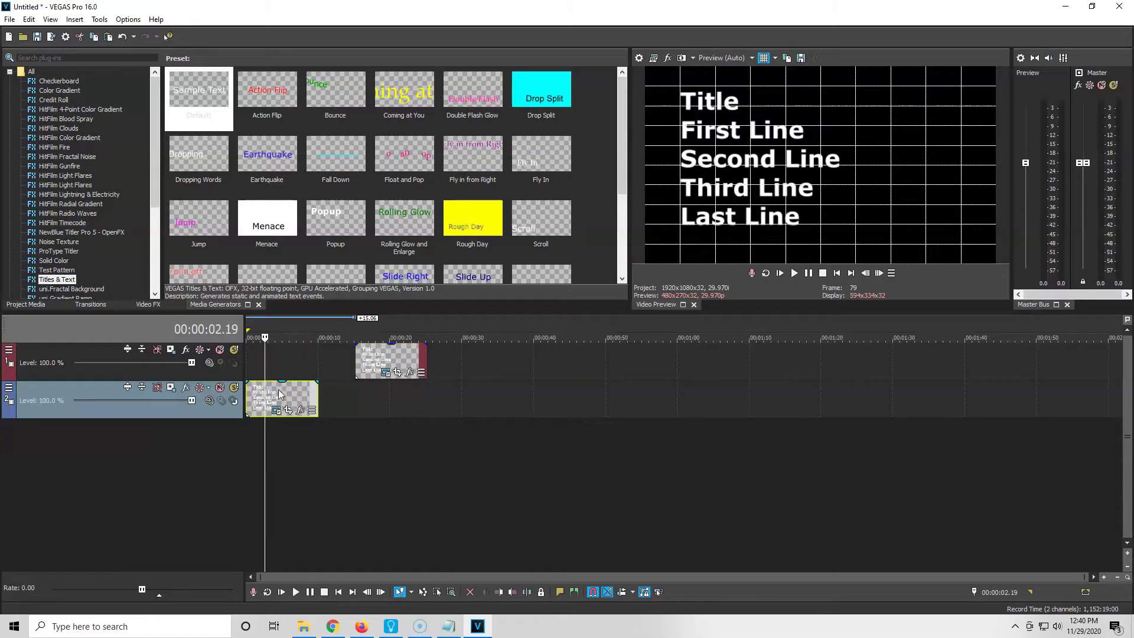
# Hide the grid, fade the lower title to about 55% opacity, and return the top title to 0
pyautogui.click(764, 59)
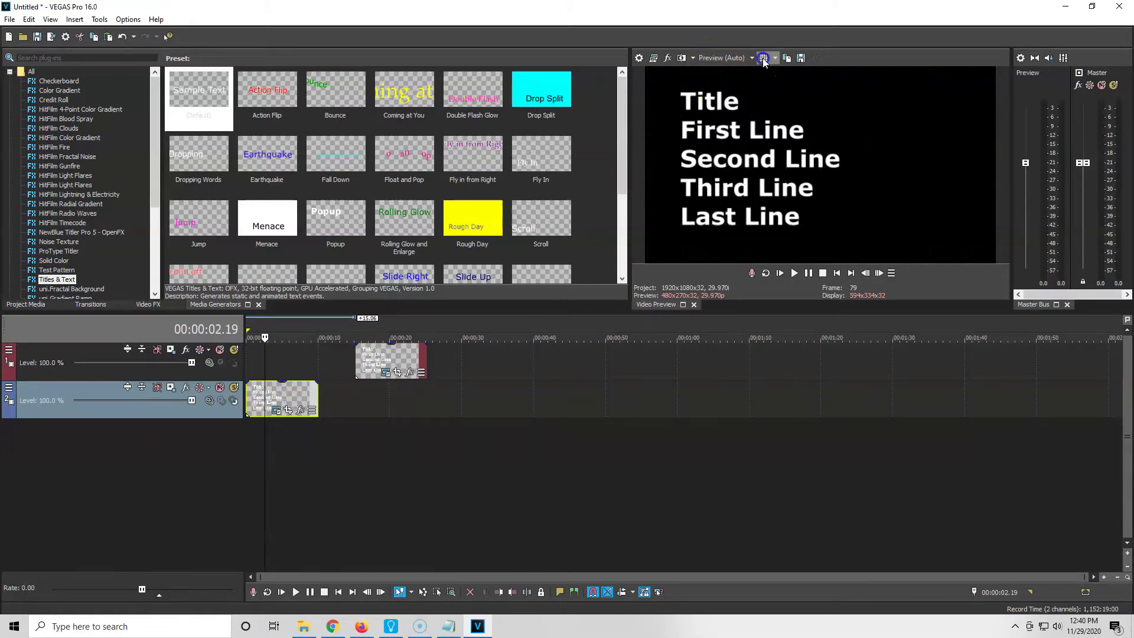
pyautogui.click(269, 383)
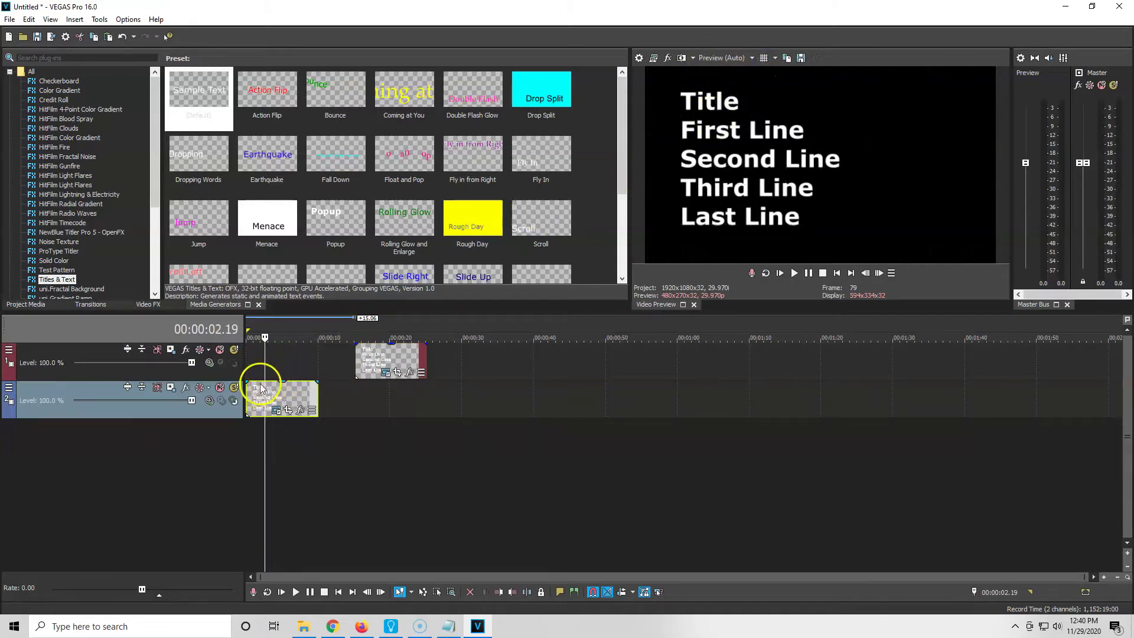
pyautogui.moveTo(260, 388); pyautogui.dragTo(264, 404)
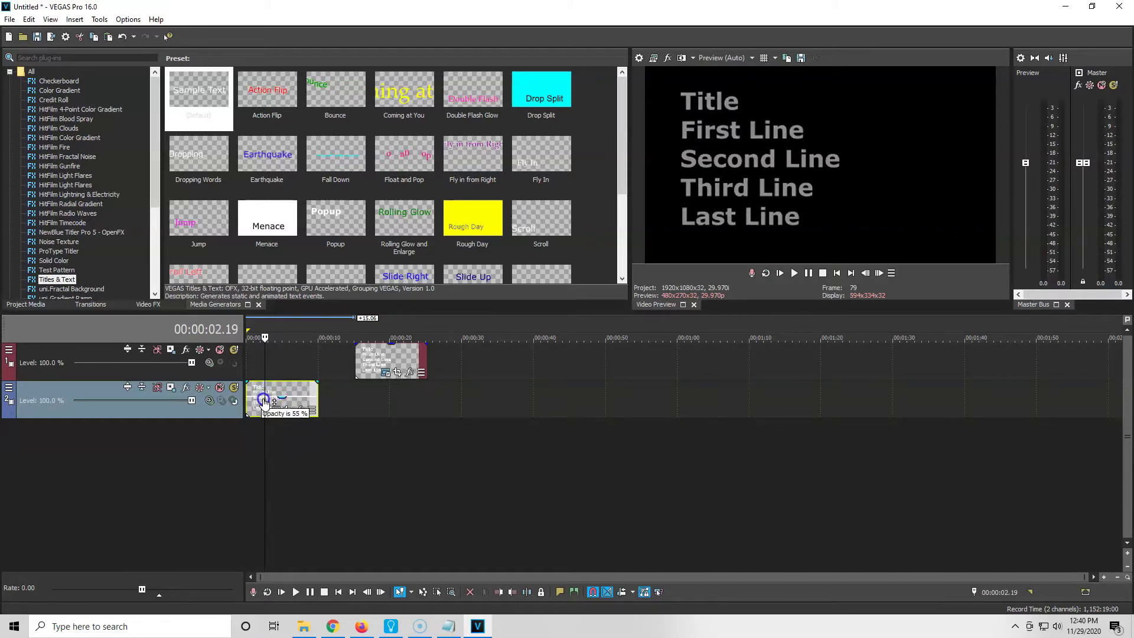
pyautogui.moveTo(264, 402); pyautogui.dragTo(264, 404)
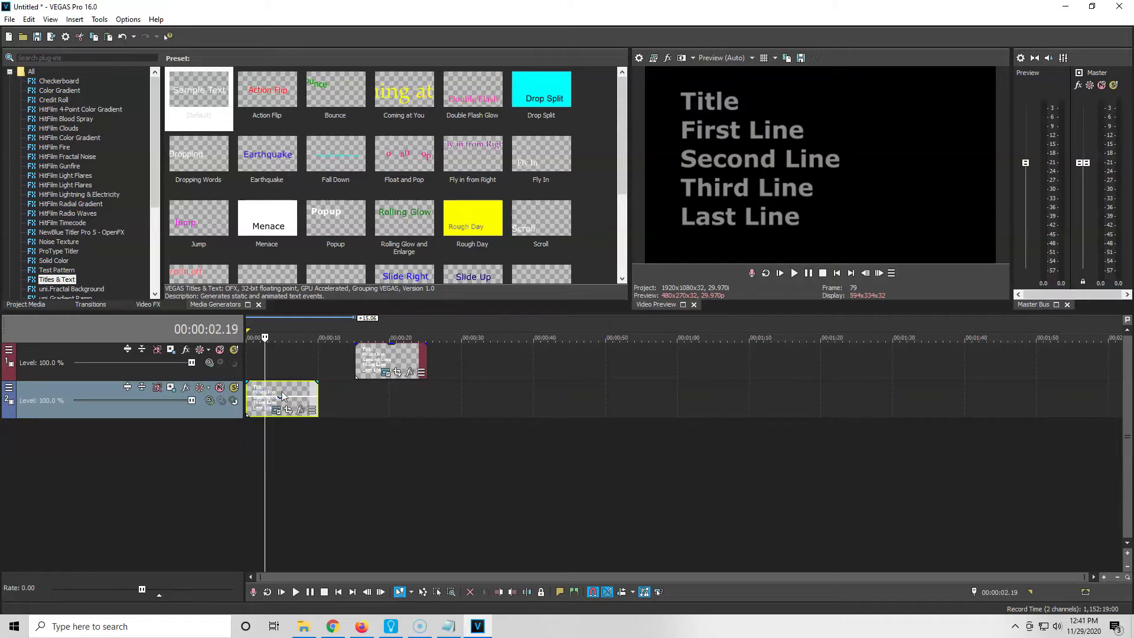
pyautogui.moveTo(400, 356); pyautogui.dragTo(289, 357)
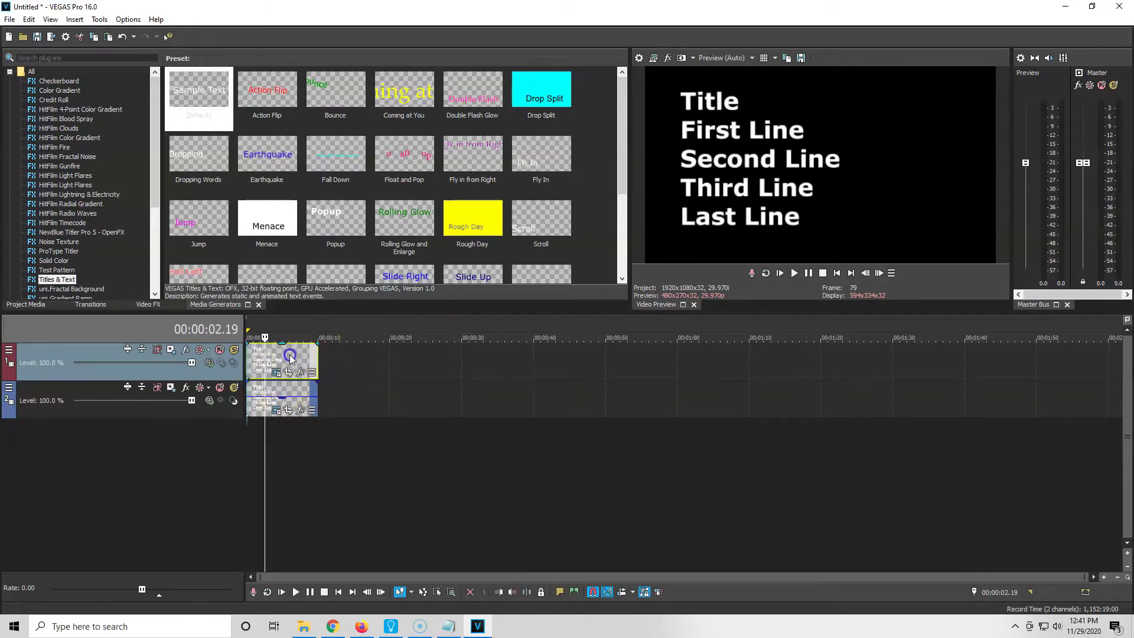
pyautogui.scroll(1, 292, 381)
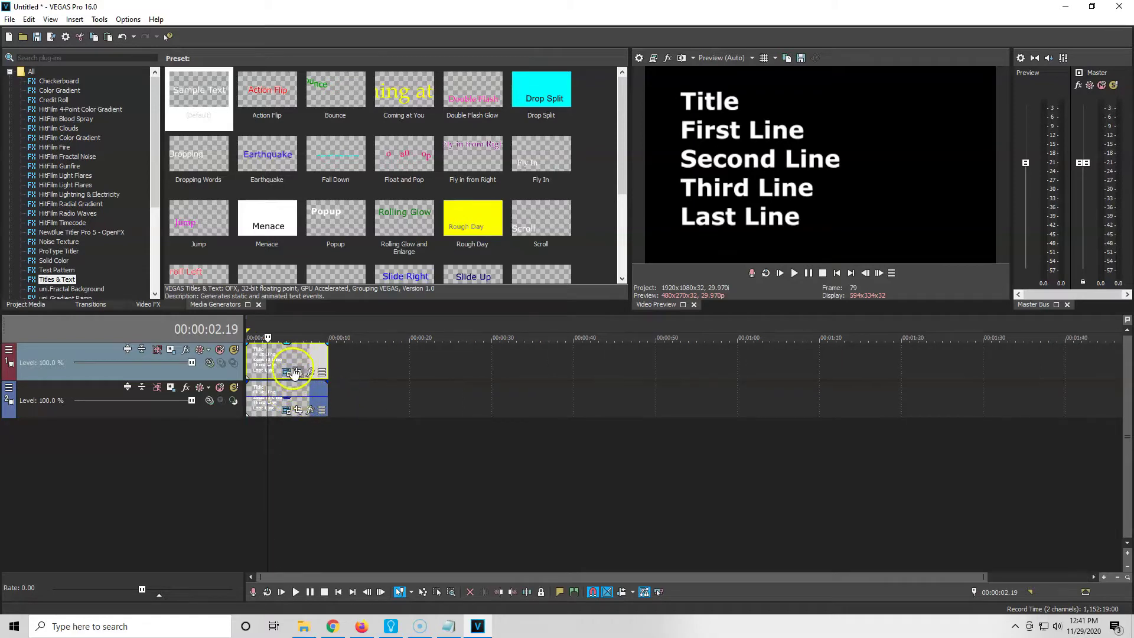
pyautogui.click(298, 372)
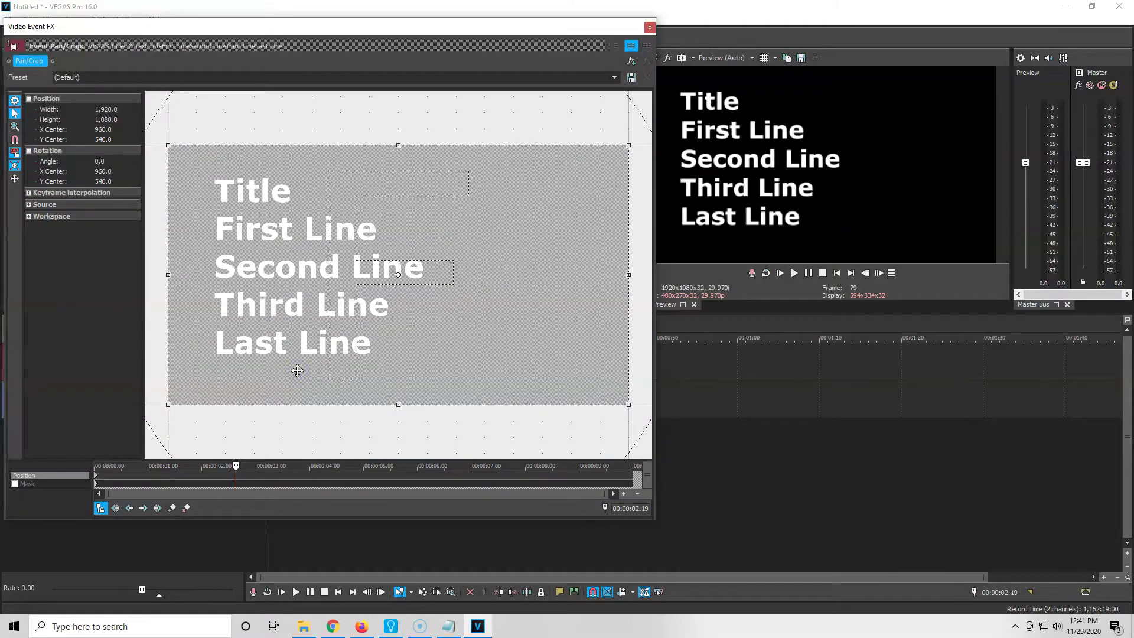
# Enable Mask and draw a rectangle around the Title line, widening its right edge
pyautogui.click(35, 487)
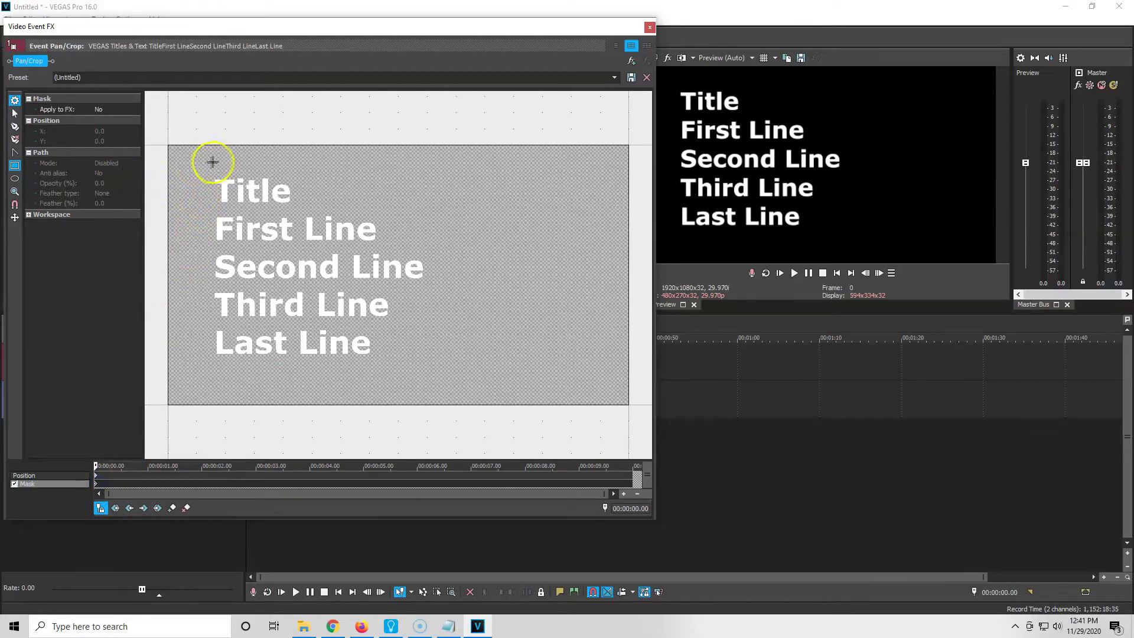
pyautogui.click(16, 167)
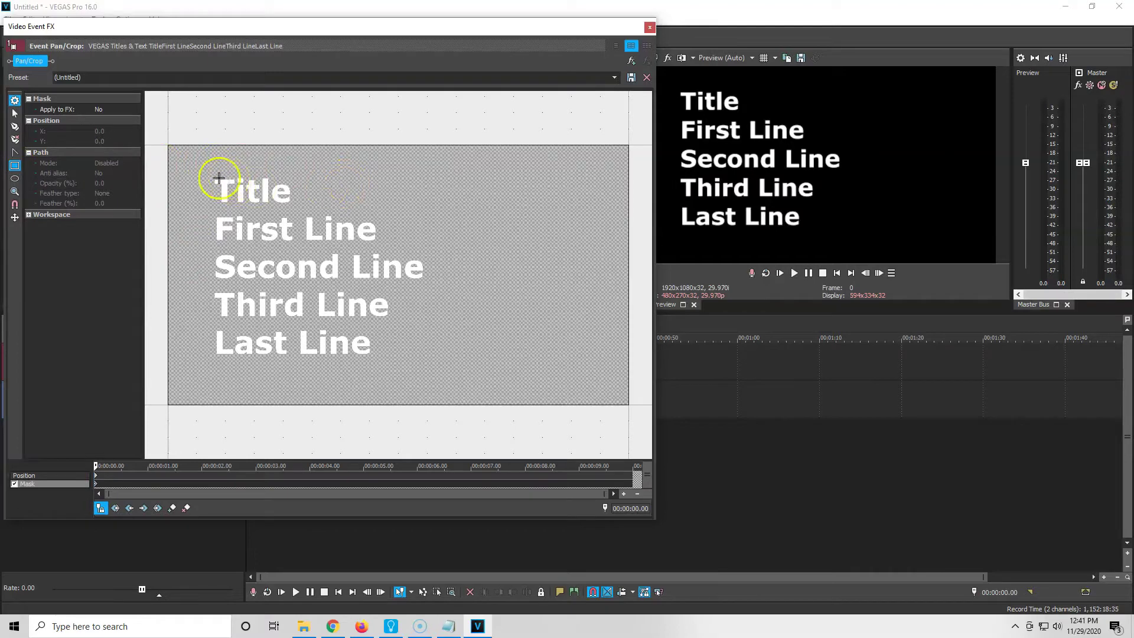
pyautogui.moveTo(207, 170); pyautogui.dragTo(432, 208)
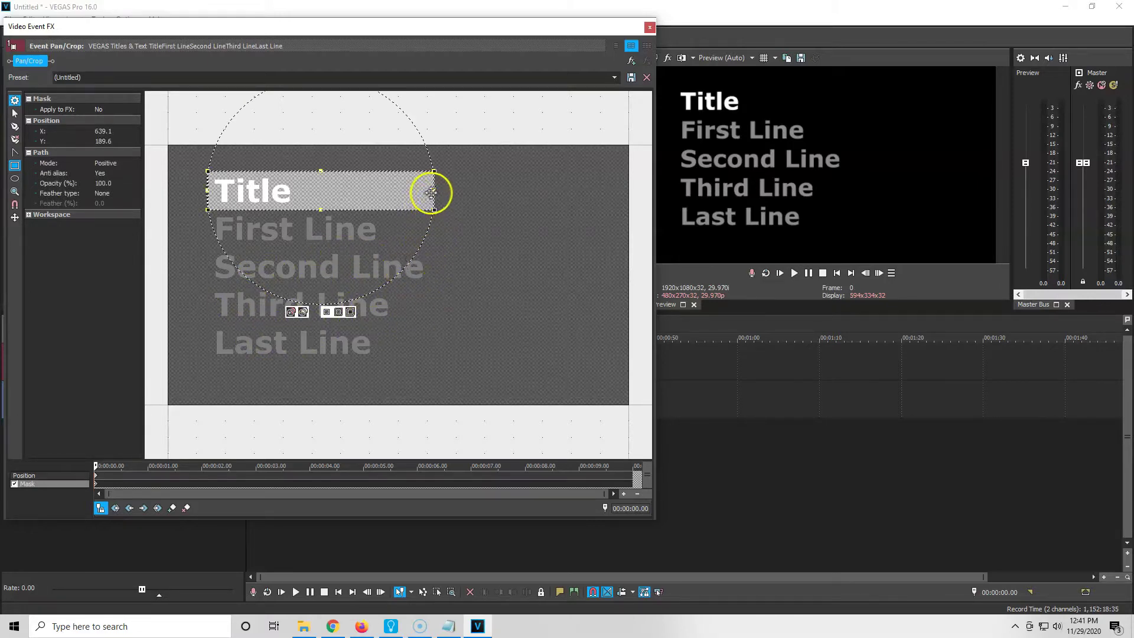
pyautogui.moveTo(435, 190); pyautogui.dragTo(438, 190)
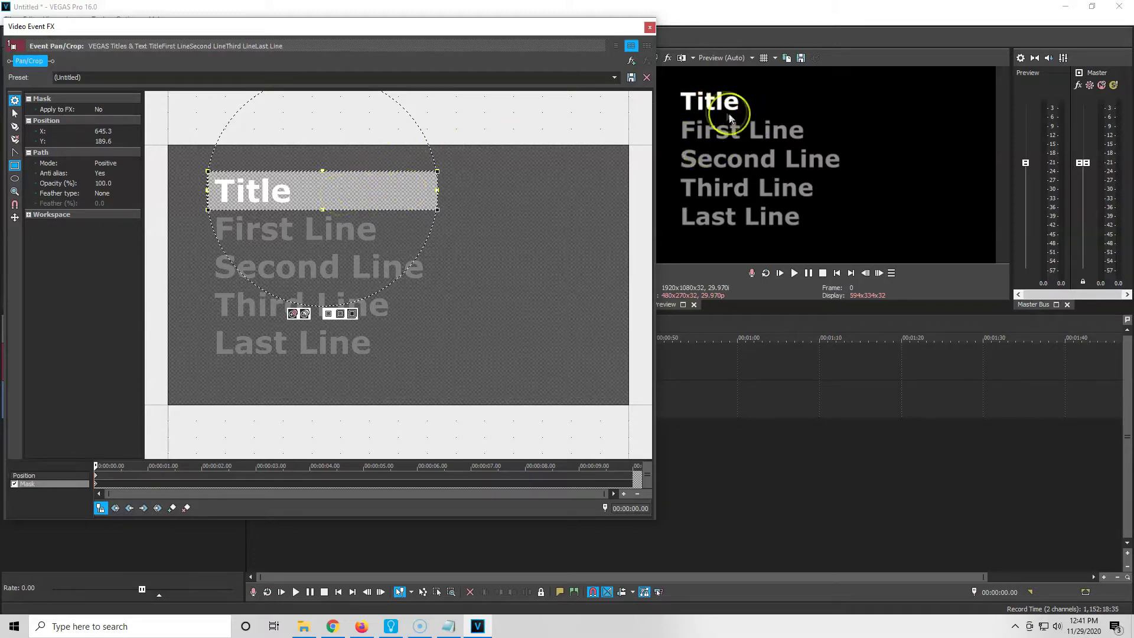
pyautogui.moveTo(610, 26); pyautogui.dragTo(569, 25)
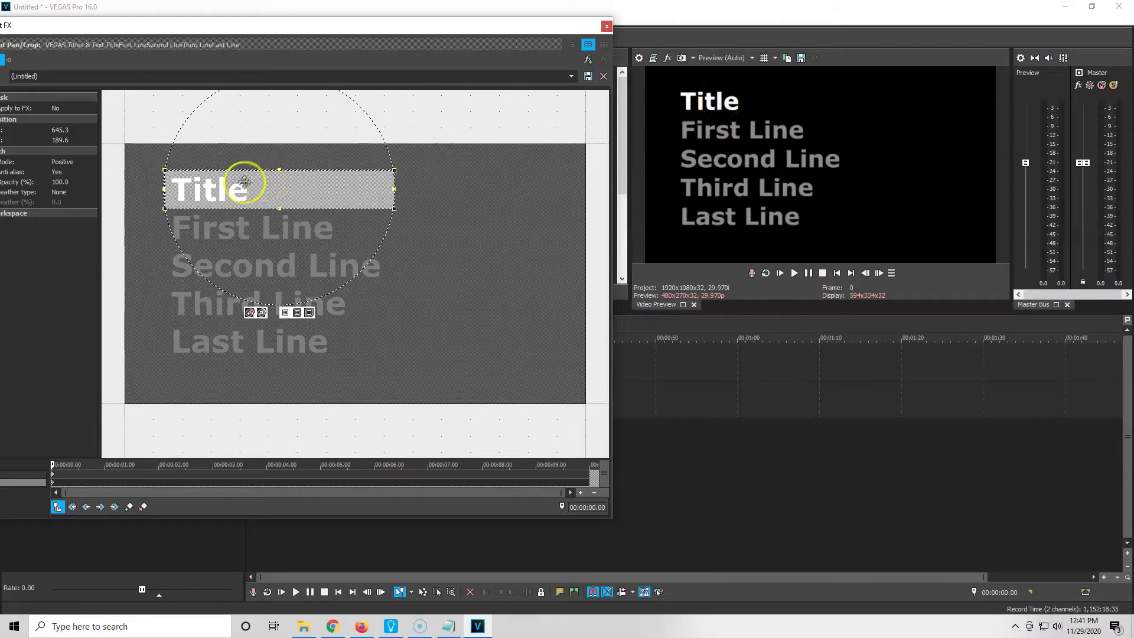
pyautogui.click(256, 228)
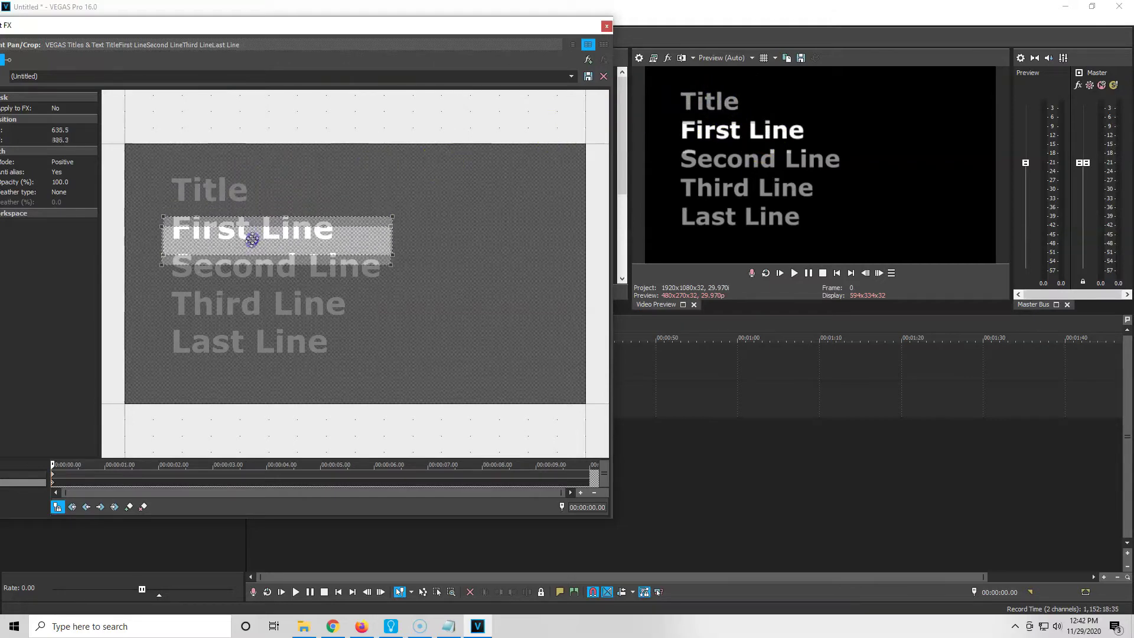
pyautogui.click(252, 265)
pyautogui.click(249, 298)
pyautogui.click(255, 193)
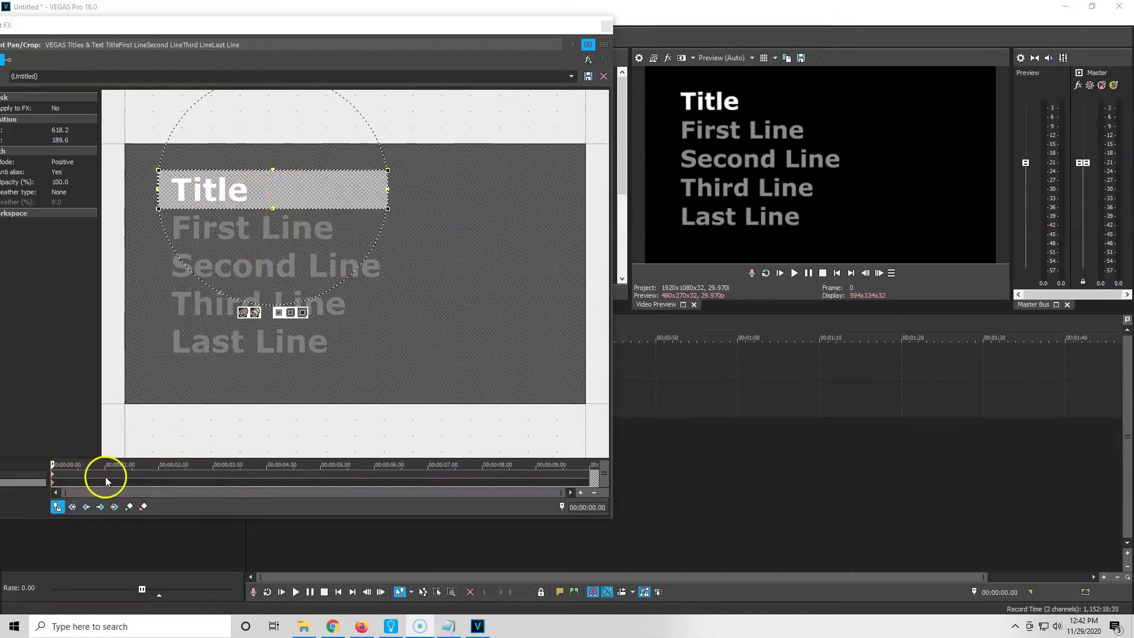
pyautogui.scroll(2, 266, 471)
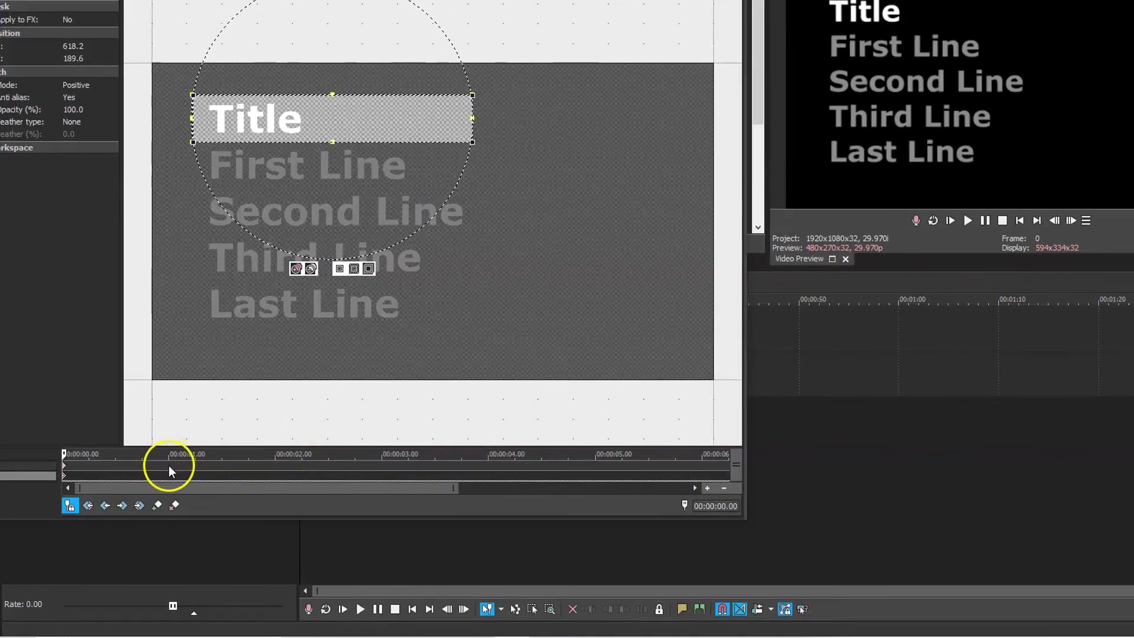
pyautogui.scroll(-2, 276, 465)
# Add a mask keyframe at 00:00:02.00 holding the mask on Title
pyautogui.click(275, 466)
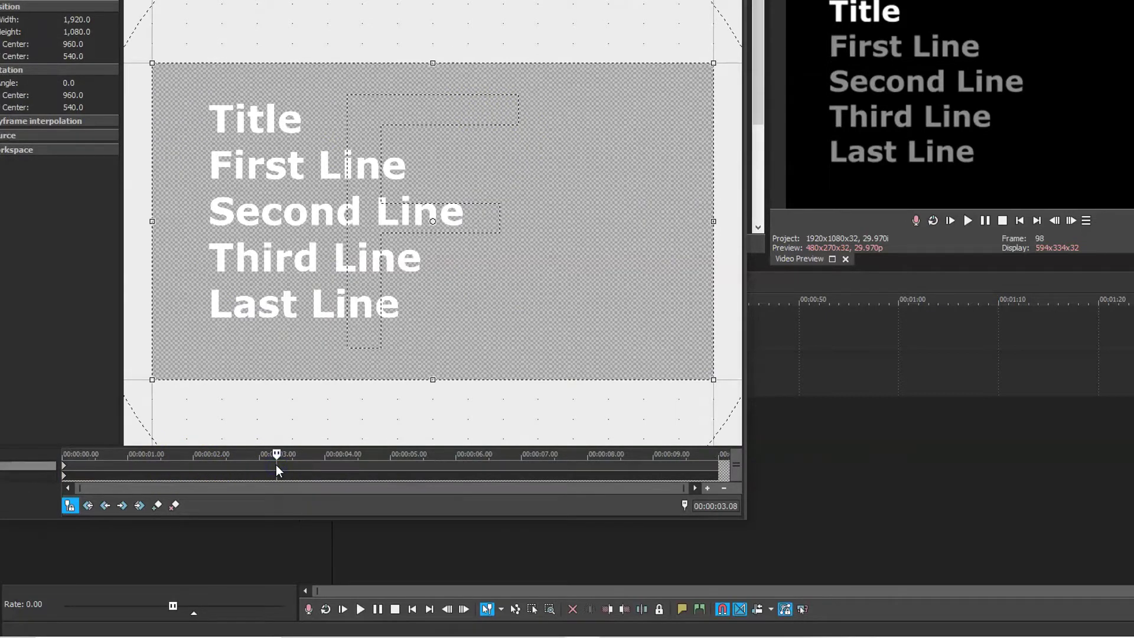
pyautogui.click(86, 488)
pyautogui.click(65, 476)
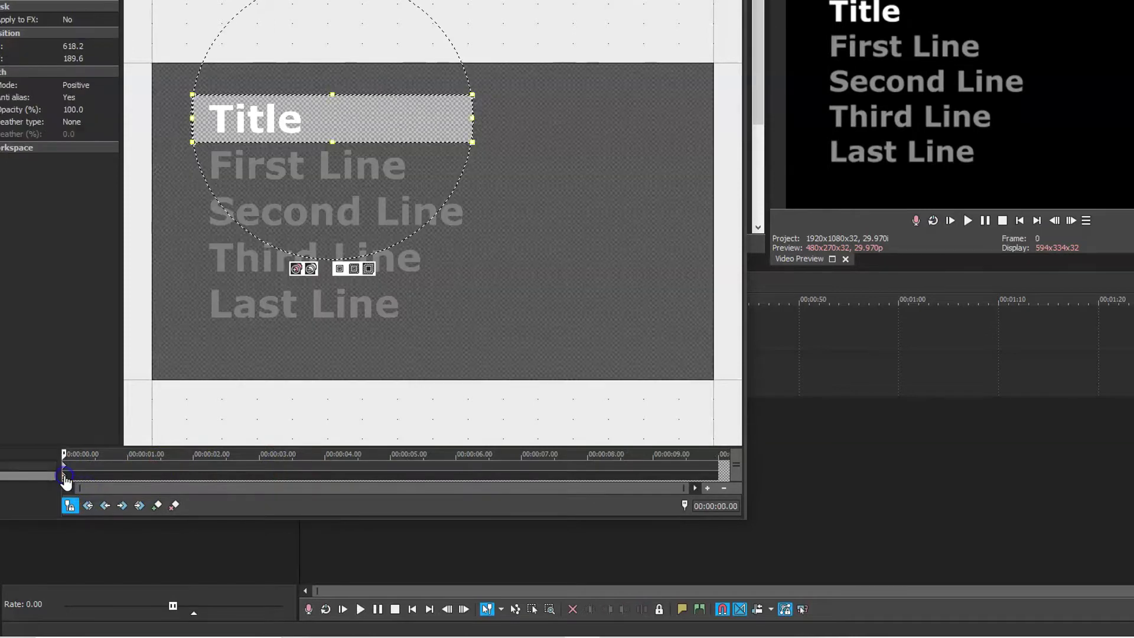
pyautogui.click(193, 476)
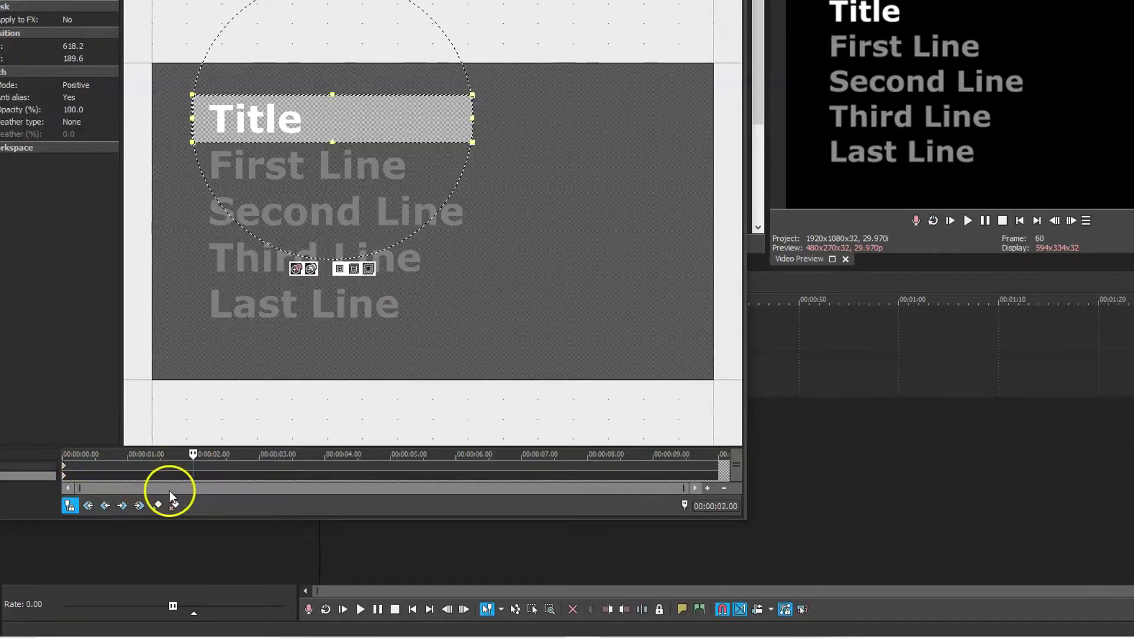
pyautogui.click(156, 505)
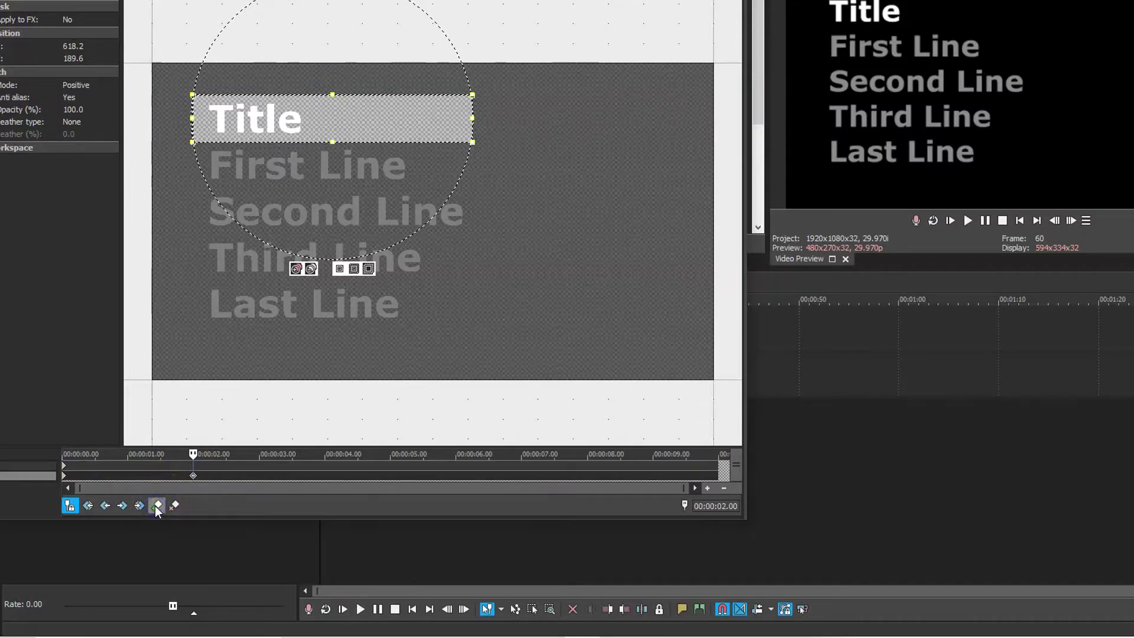
# Select the 2-second mask keyframe and put the cursor one frame past it
pyautogui.click(83, 484)
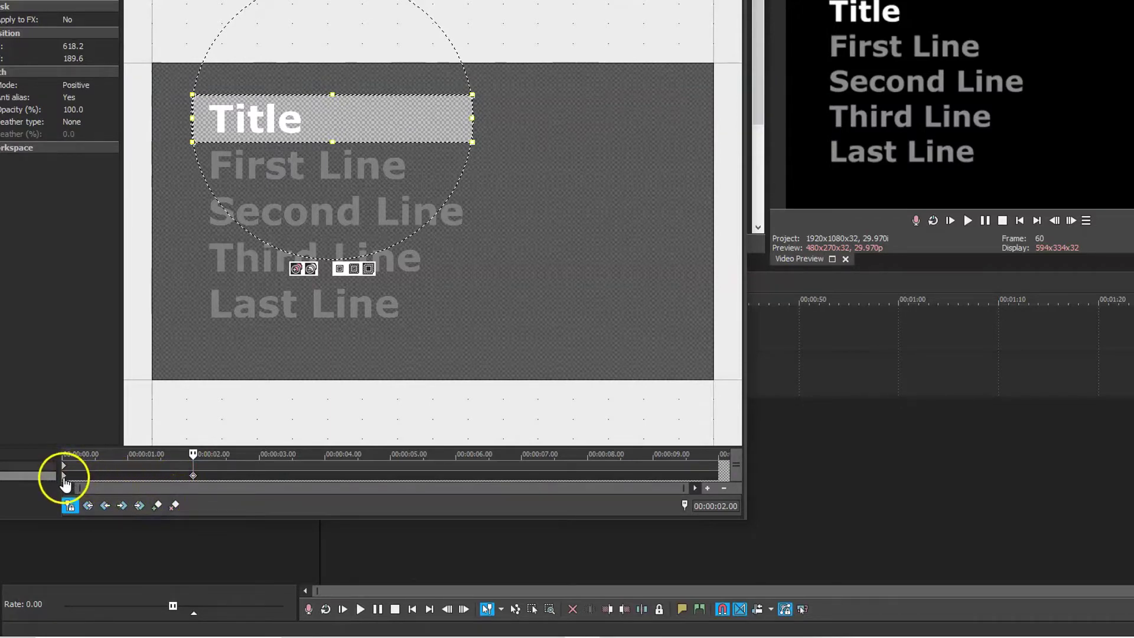
pyautogui.moveTo(267, 7); pyautogui.dragTo(316, 0)
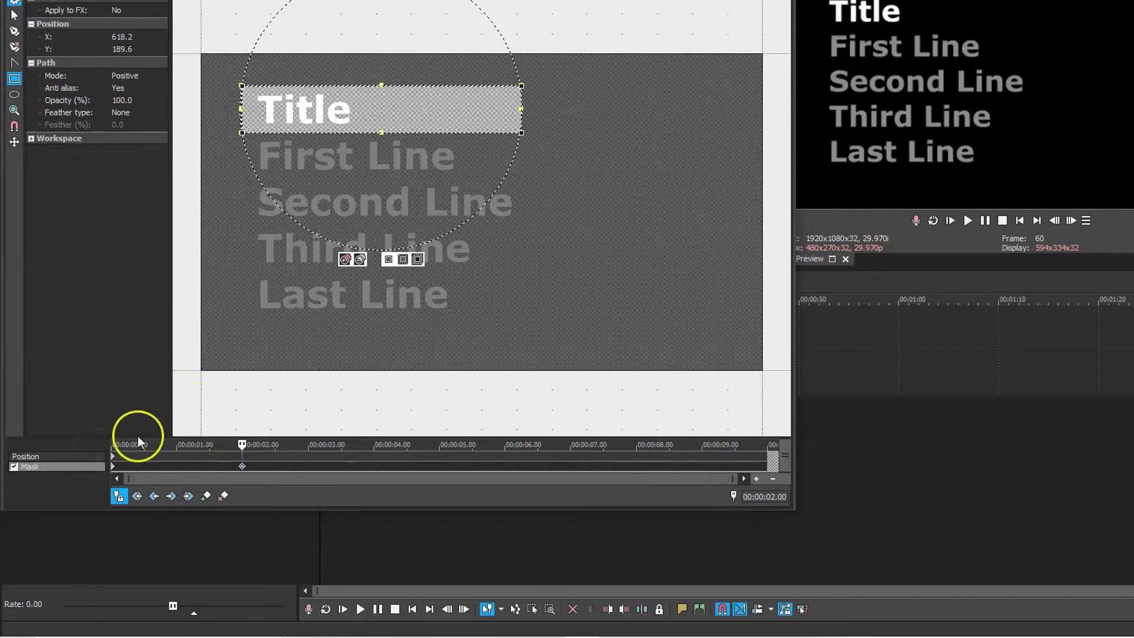
pyautogui.click(244, 466)
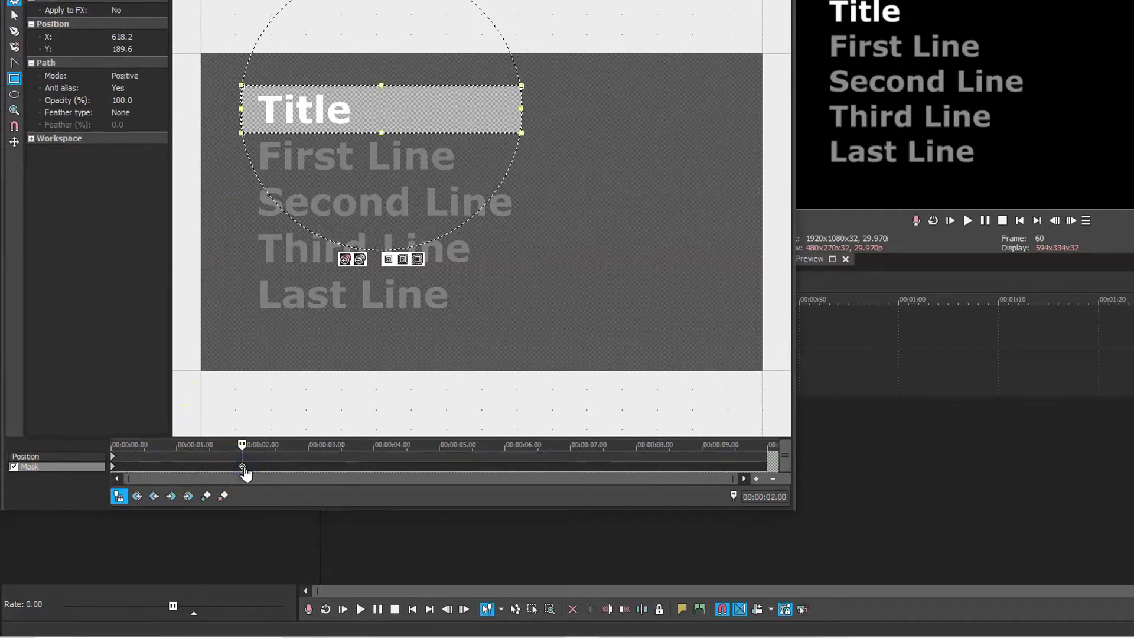
pyautogui.scroll(2, 245, 474)
pyautogui.scroll(2, 246, 475)
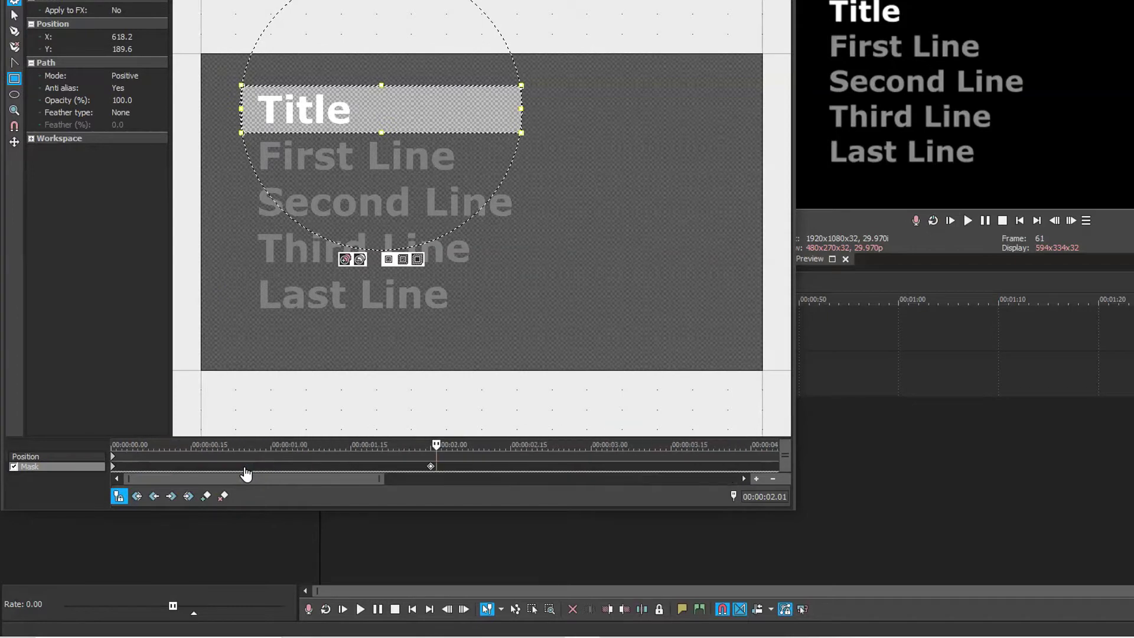
pyautogui.scroll(1, 245, 474)
pyautogui.scroll(1, 246, 474)
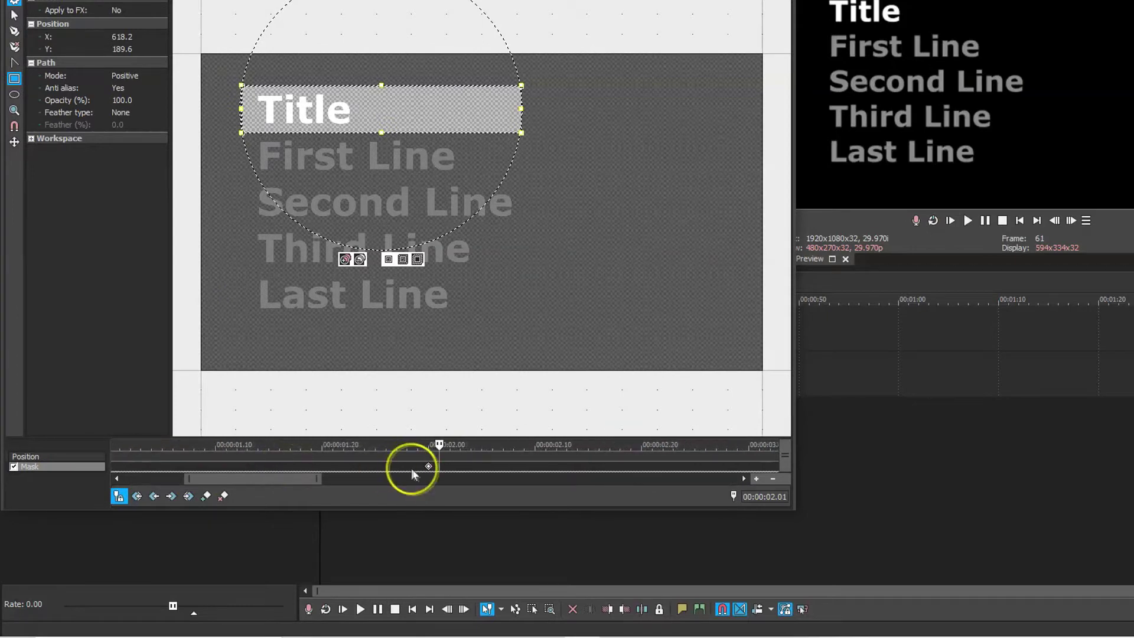
pyautogui.click(429, 466)
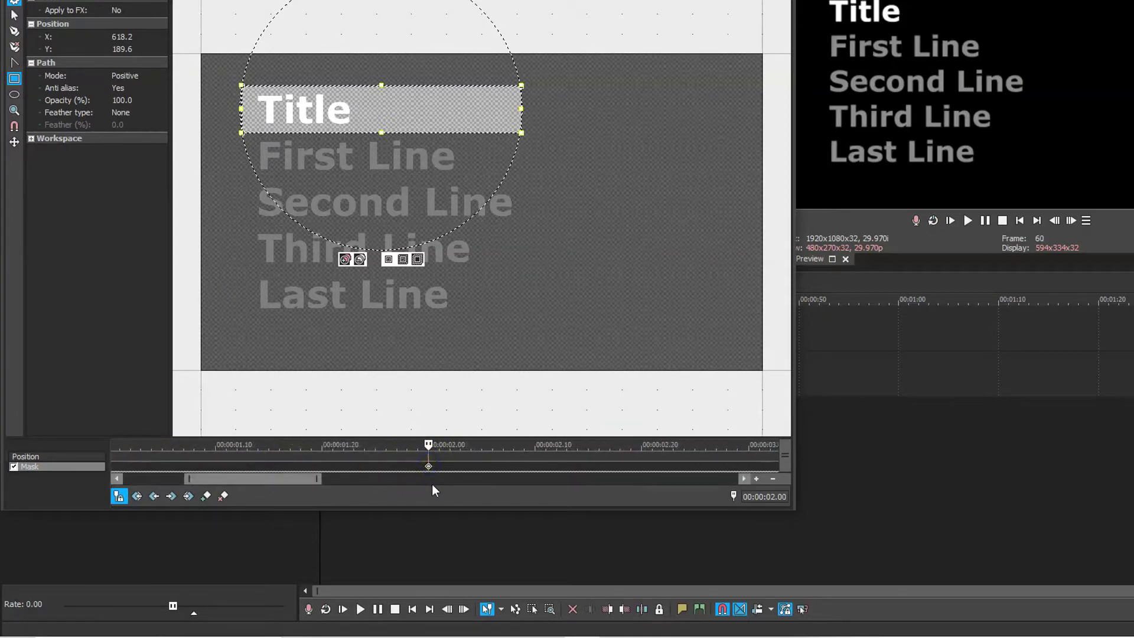
pyautogui.press('Right')
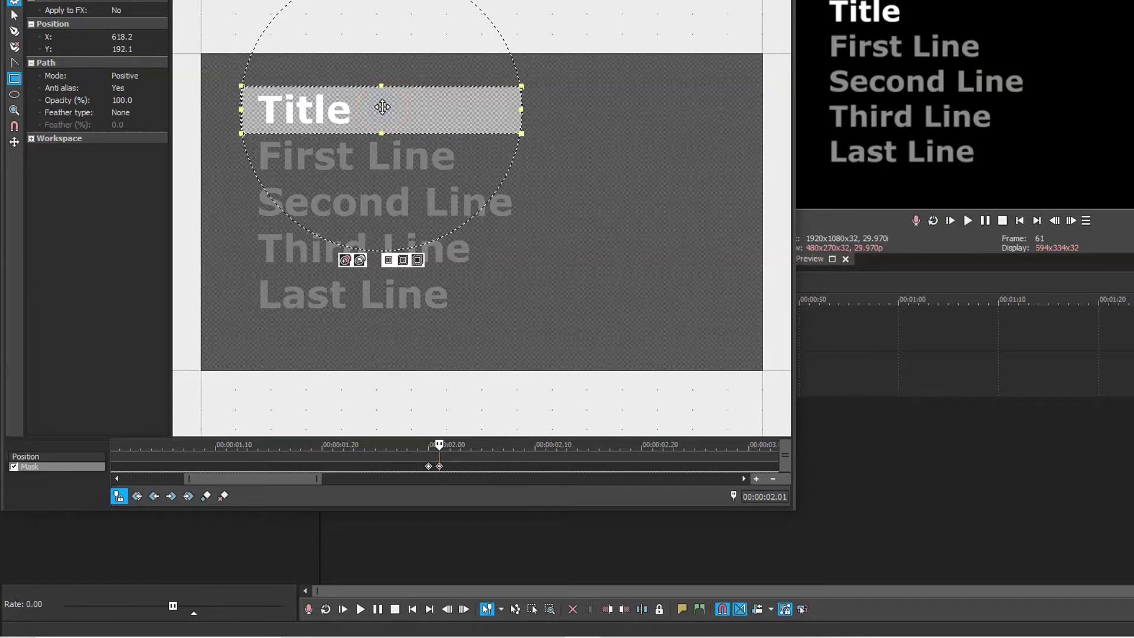
# Move the mask down onto First Line just after 2 seconds and check the held frame
pyautogui.moveTo(382, 107)
pyautogui.mouseDown()
pyautogui.moveTo(382, 140)
pyautogui.moveTo(383, 107)
pyautogui.mouseUp()
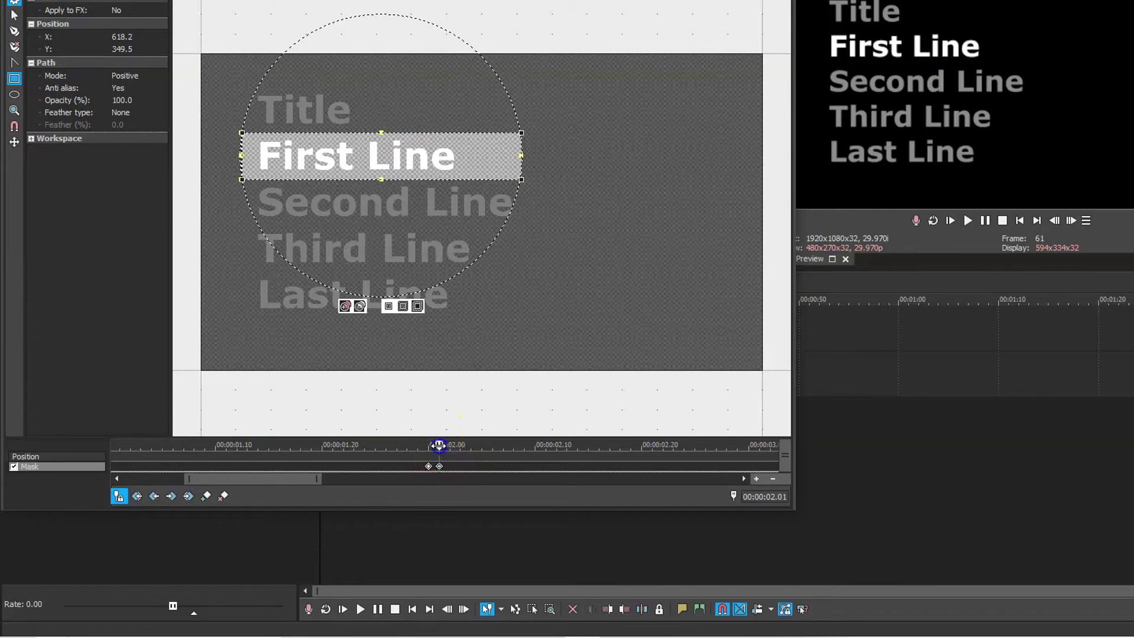
pyautogui.moveTo(438, 446); pyautogui.dragTo(437, 446)
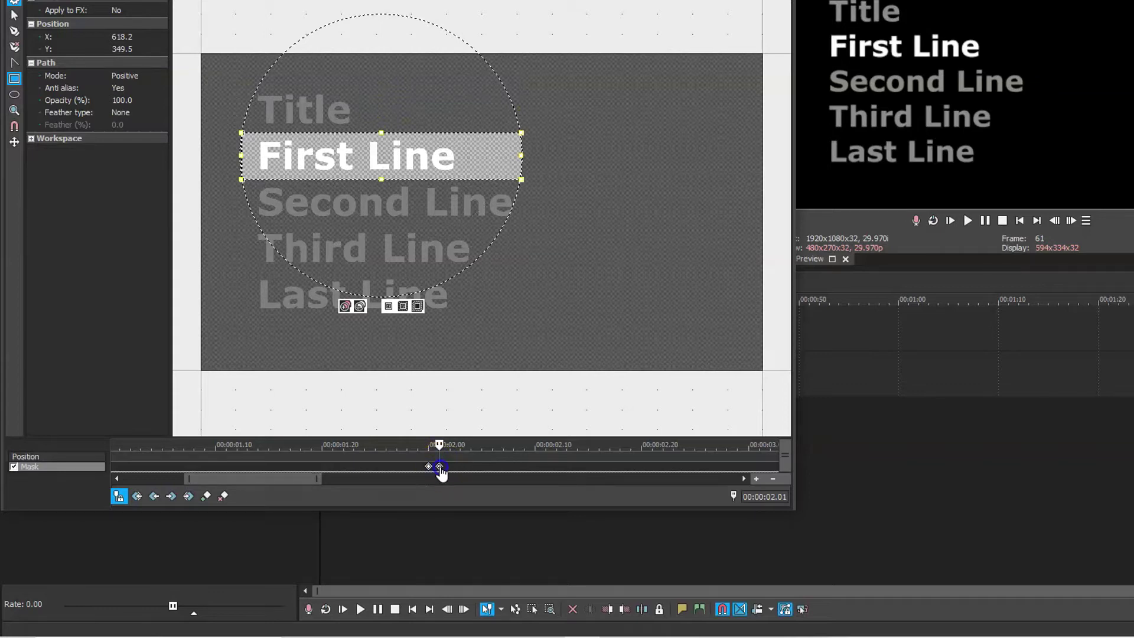
pyautogui.click(587, 463)
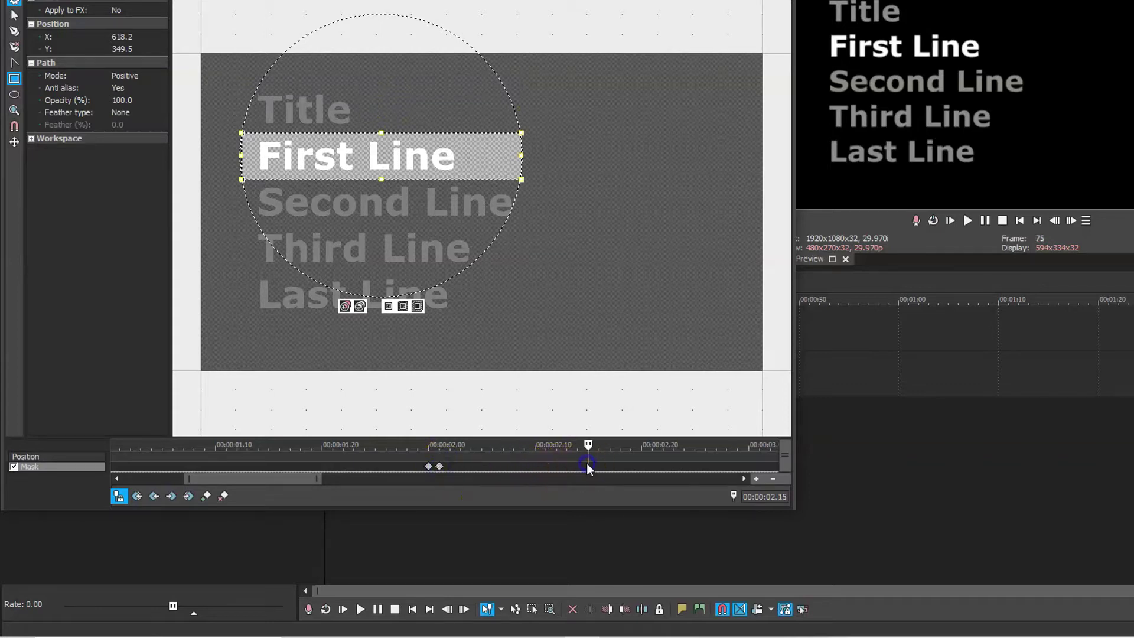
# Add a keyframe at about 2.15 s and nudge the mask down onto Second Line
pyautogui.click(207, 498)
pyautogui.click(589, 467)
pyautogui.click(415, 153)
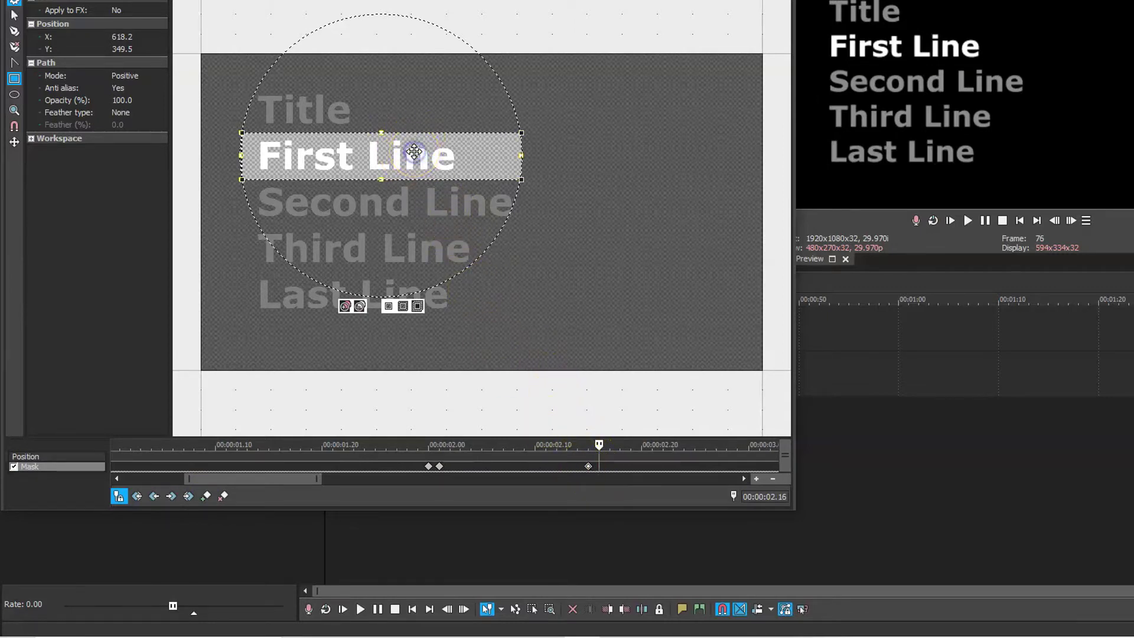
pyautogui.press('Down')
pyautogui.press('Down')
pyautogui.press('Down')
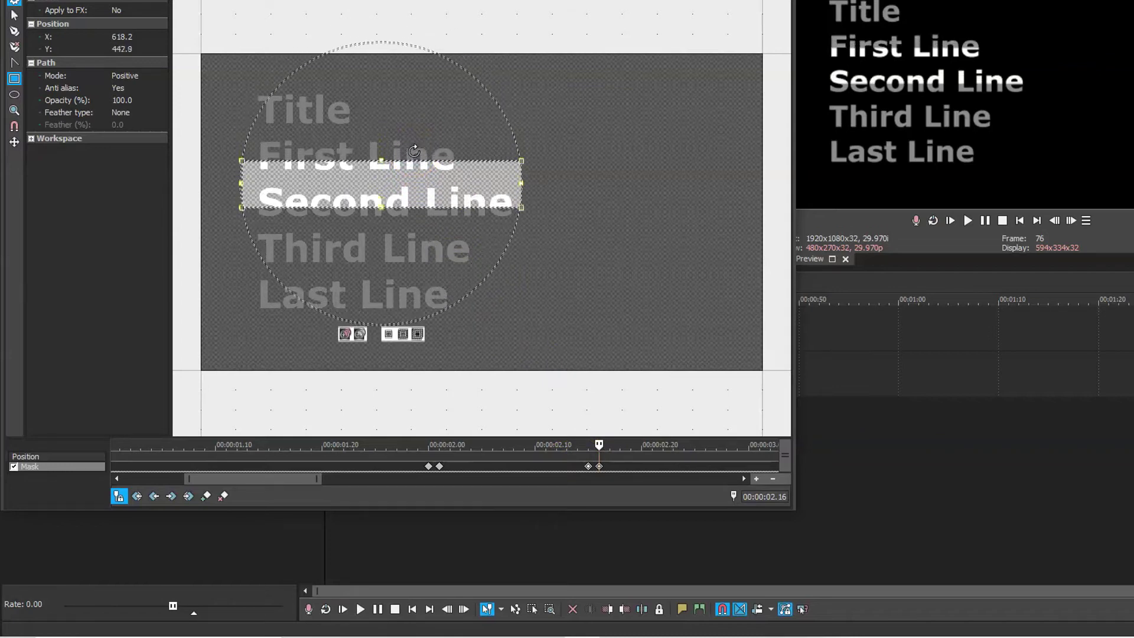
pyautogui.press('Down')
pyautogui.press('Down')
pyautogui.press('Down')
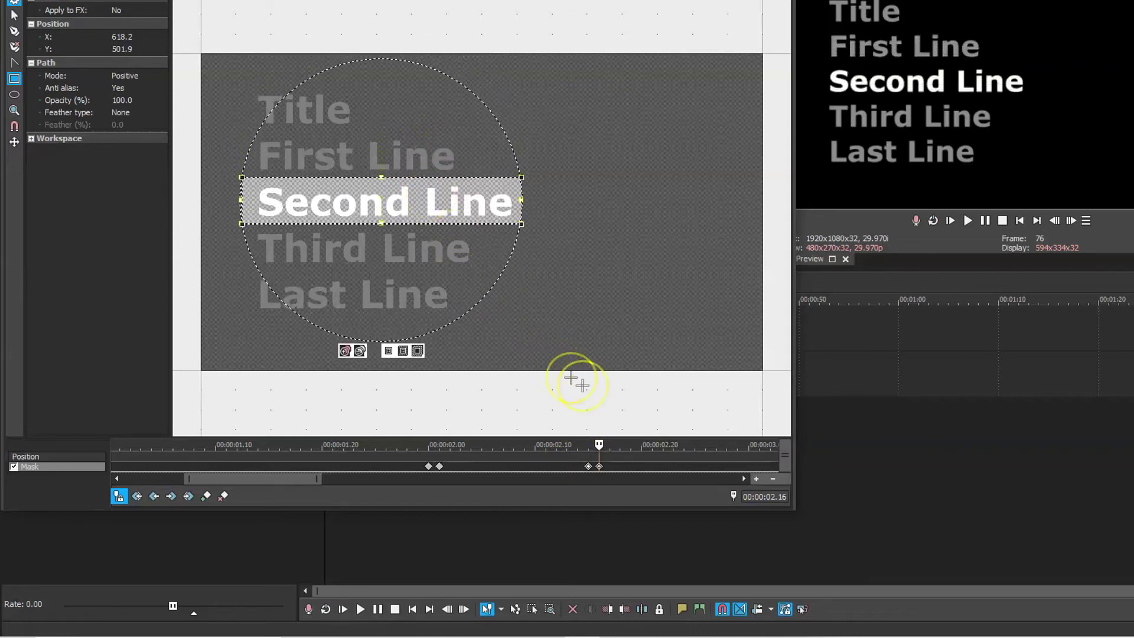
# Add a keyframe at about 2.25 seconds holding the mask on Second Line
pyautogui.click(691, 469)
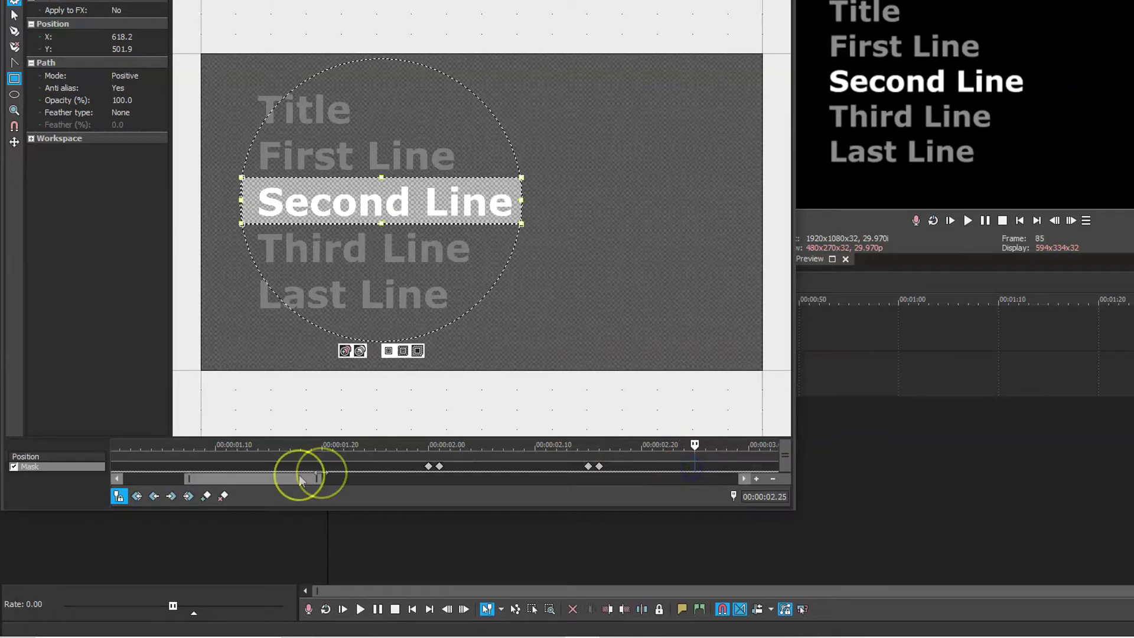
pyautogui.click(205, 497)
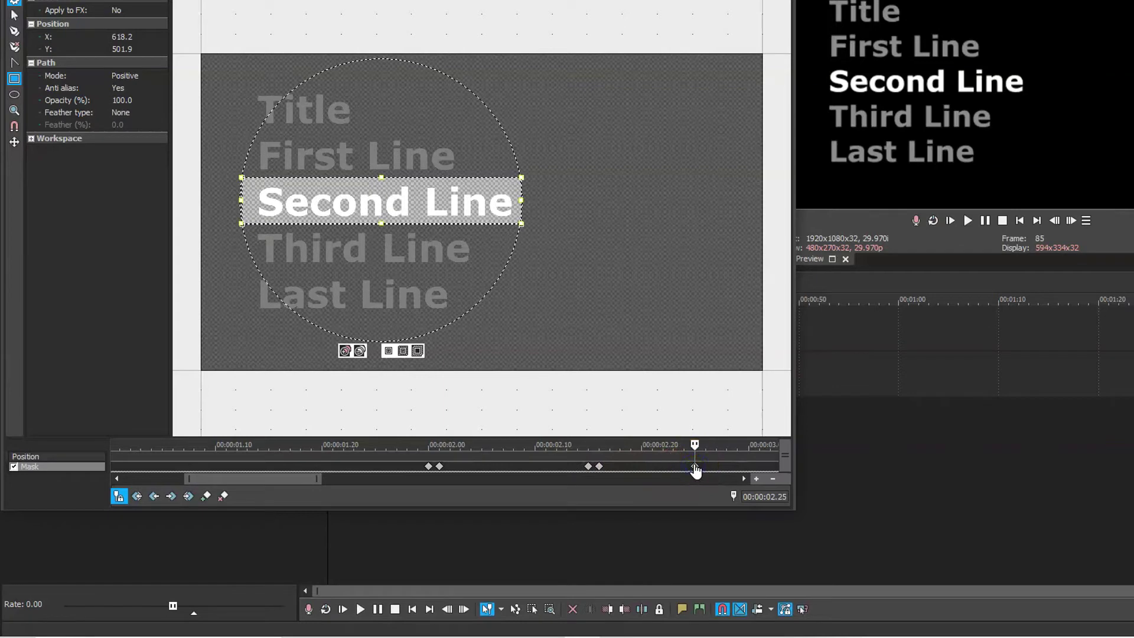
pyautogui.click(450, 254)
# Nudge the mask down three times so it covers Third Line at about 2.26 s
pyautogui.click(391, 204)
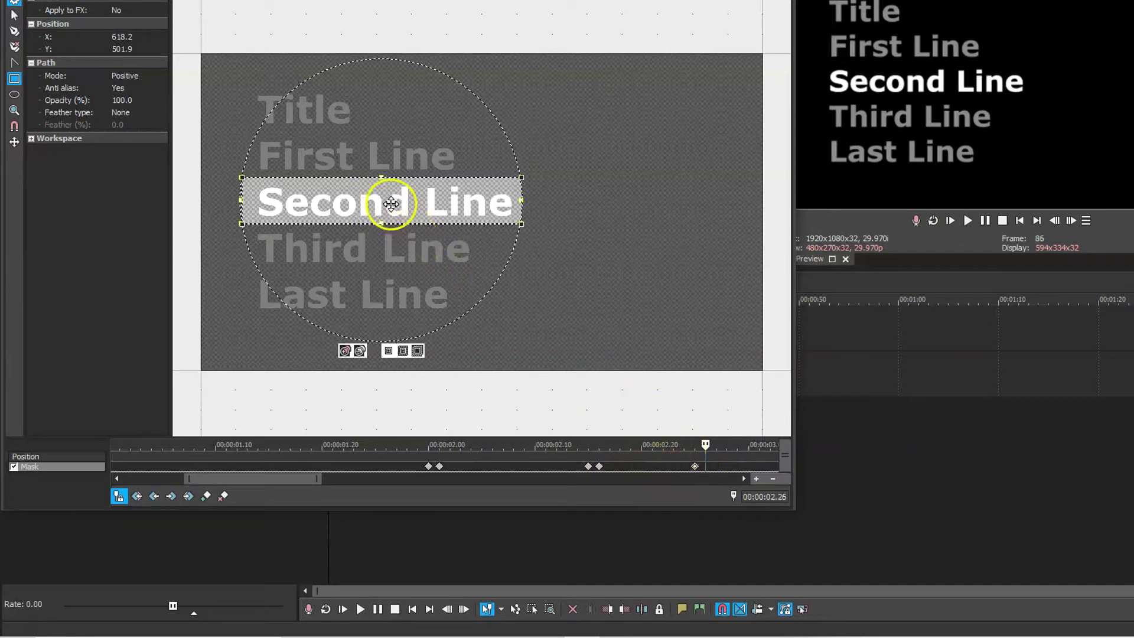
pyautogui.press('Down')
pyautogui.press('Down')
pyautogui.press('Down')
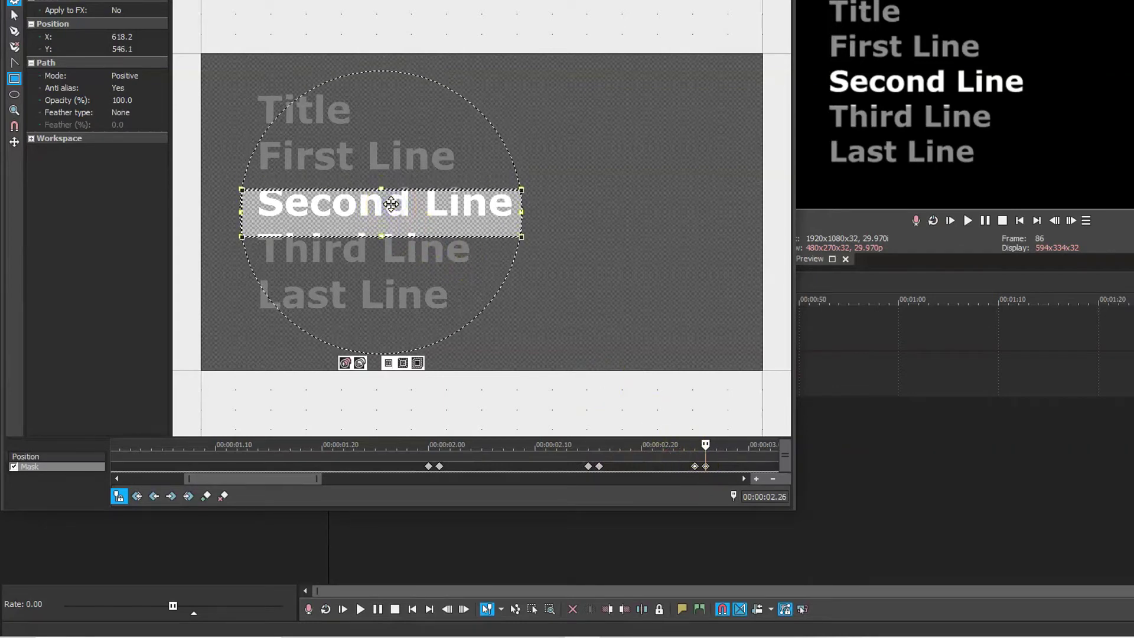
pyautogui.press('Down')
pyautogui.press('Down')
pyautogui.press('Down')
pyautogui.press('Down')
pyautogui.press('Down')
pyautogui.press('Down')
pyautogui.press('Down')
pyautogui.press('Down')
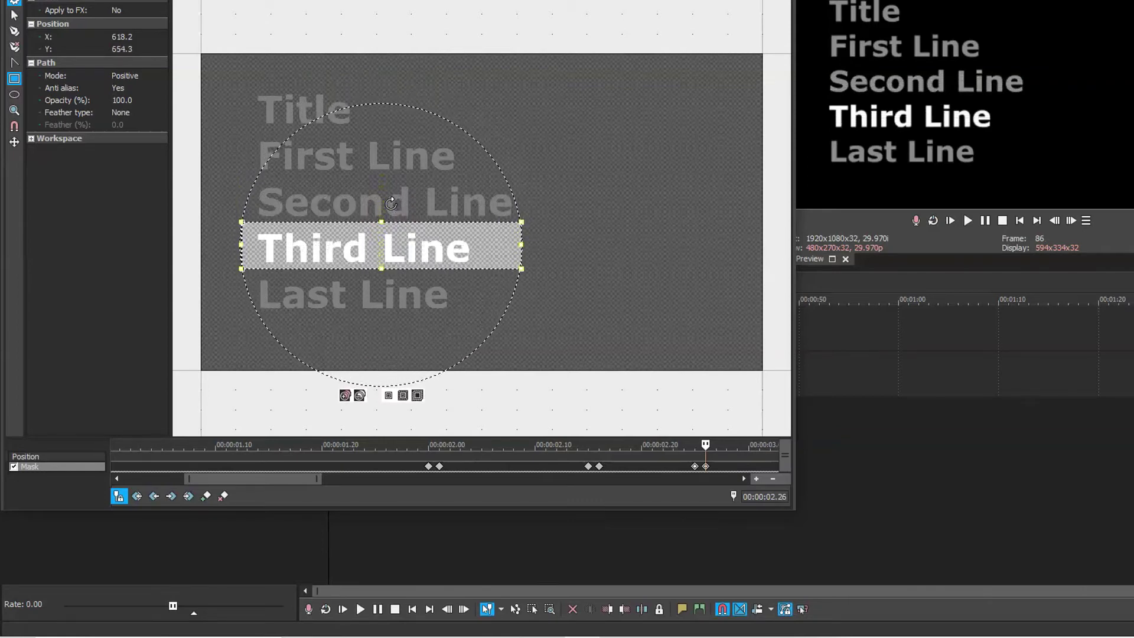
pyautogui.press('Down')
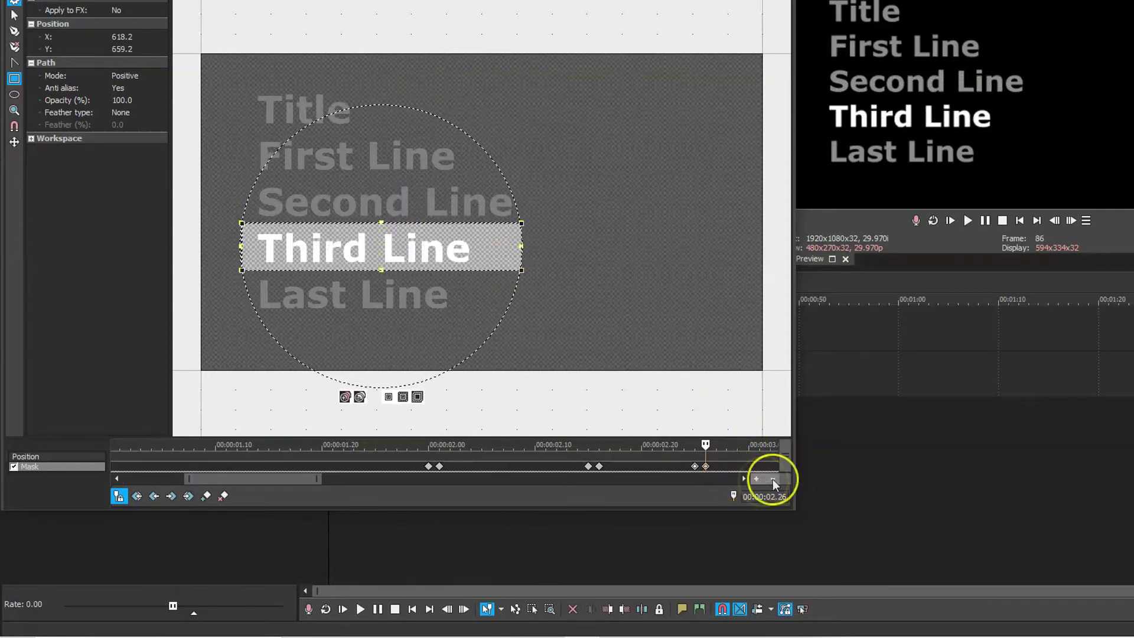
pyautogui.moveTo(298, 482); pyautogui.dragTo(377, 481)
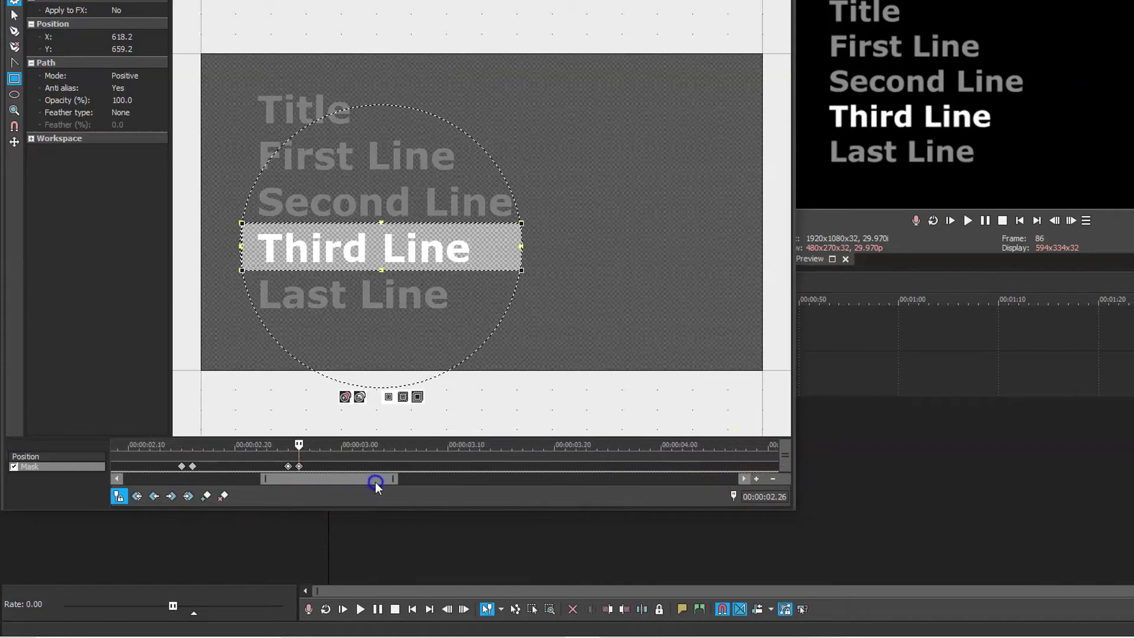
# Hold Third Line with a mask keyframe at 3.06 s, then move the mask down to Last Line
pyautogui.click(408, 468)
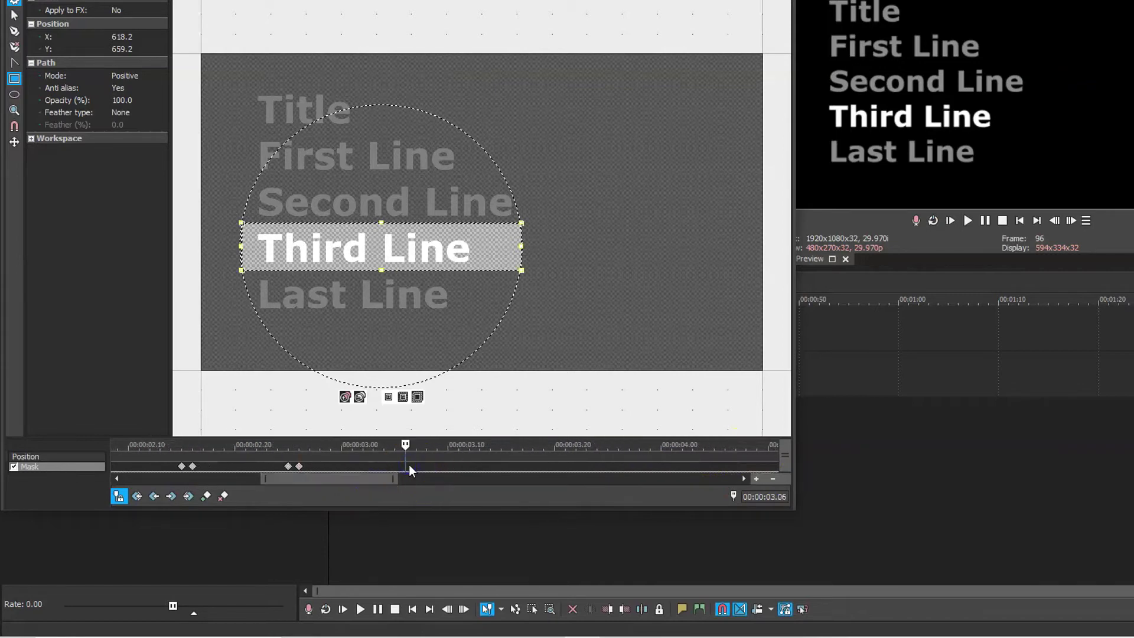
pyautogui.click(205, 495)
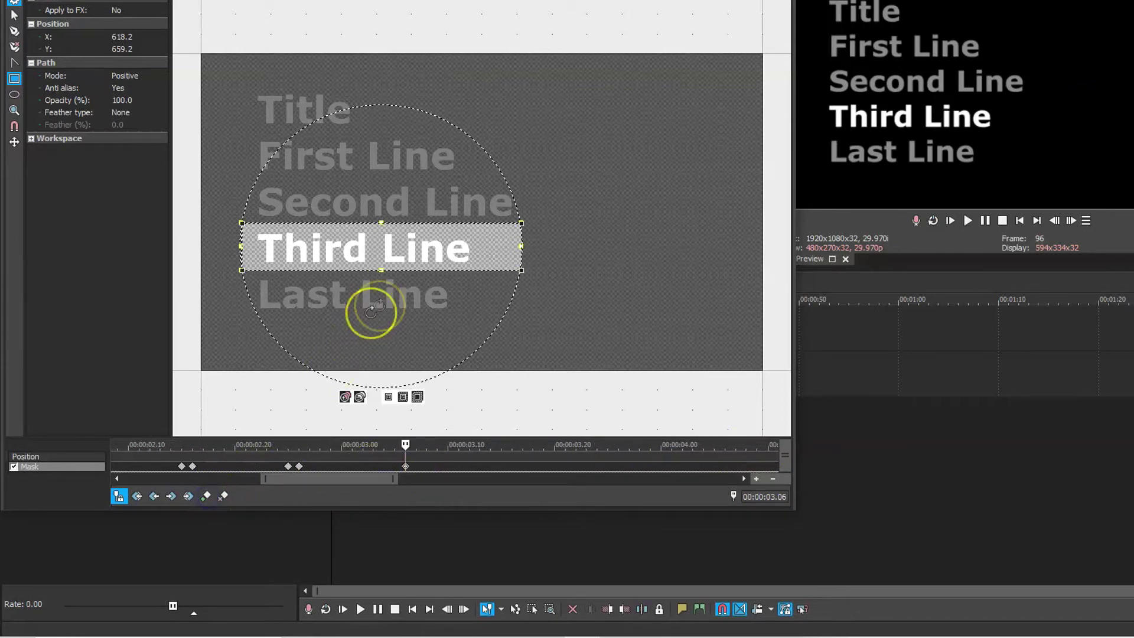
pyautogui.click(406, 468)
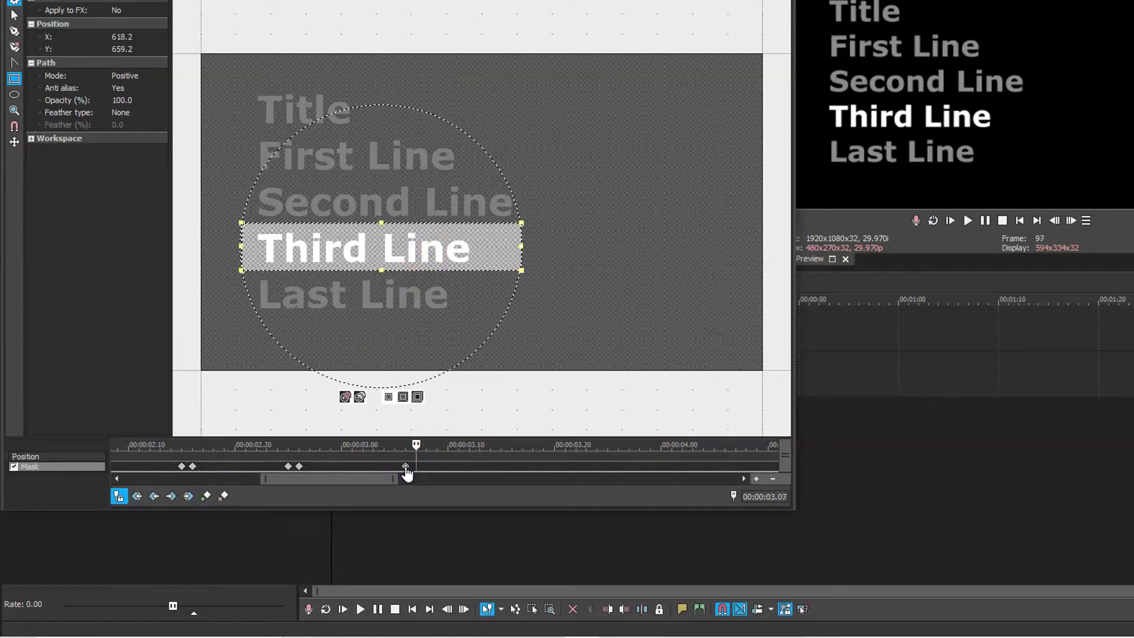
pyautogui.press('Down')
pyautogui.press('Down')
pyautogui.press('Down')
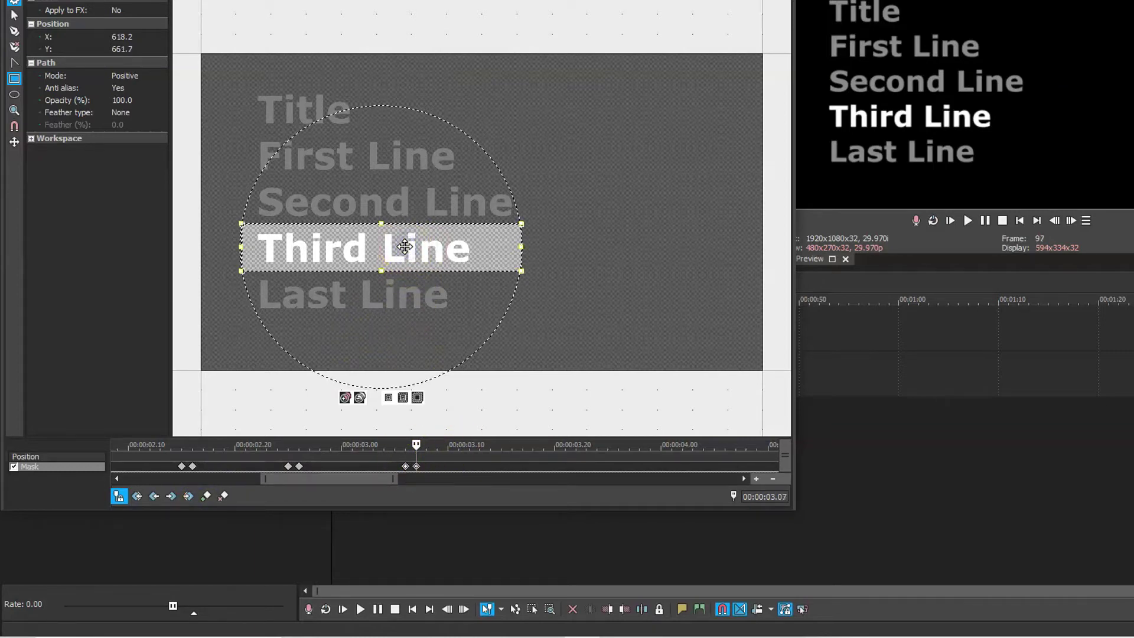
pyautogui.press('Down')
pyautogui.press('Down')
pyautogui.press('Down')
pyautogui.press('Down')
pyautogui.press('Down')
pyautogui.press('Down')
pyautogui.press('Down')
pyautogui.press('Down')
pyautogui.press('Down')
pyautogui.press('Down')
pyautogui.press('Down')
pyautogui.press('Down')
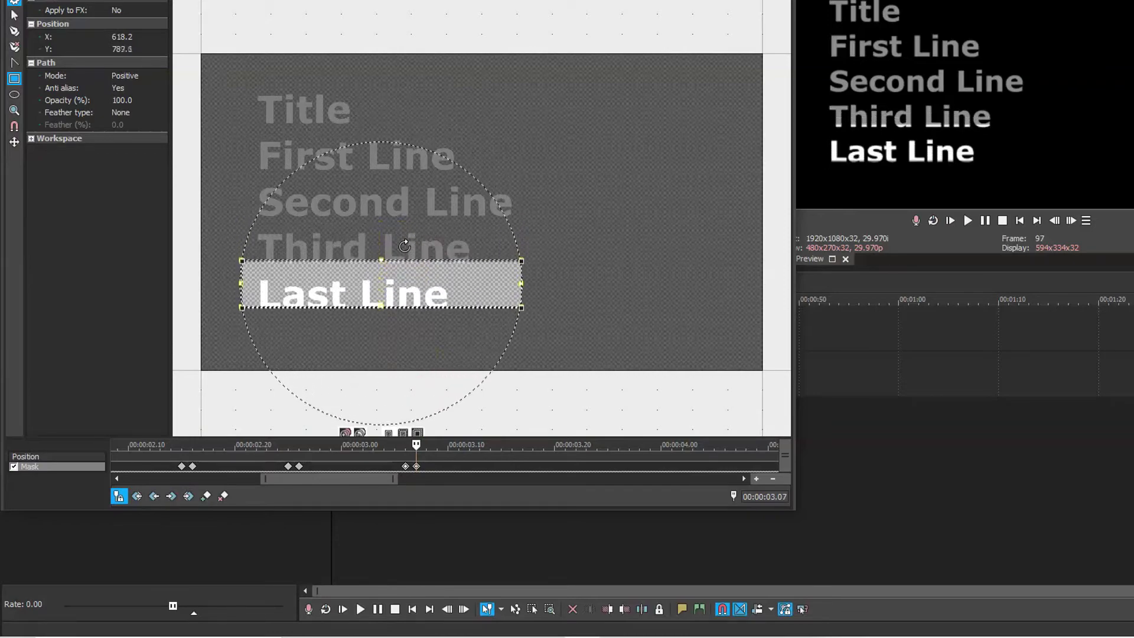
pyautogui.press('Down')
pyautogui.press('Down')
pyautogui.press('Down')
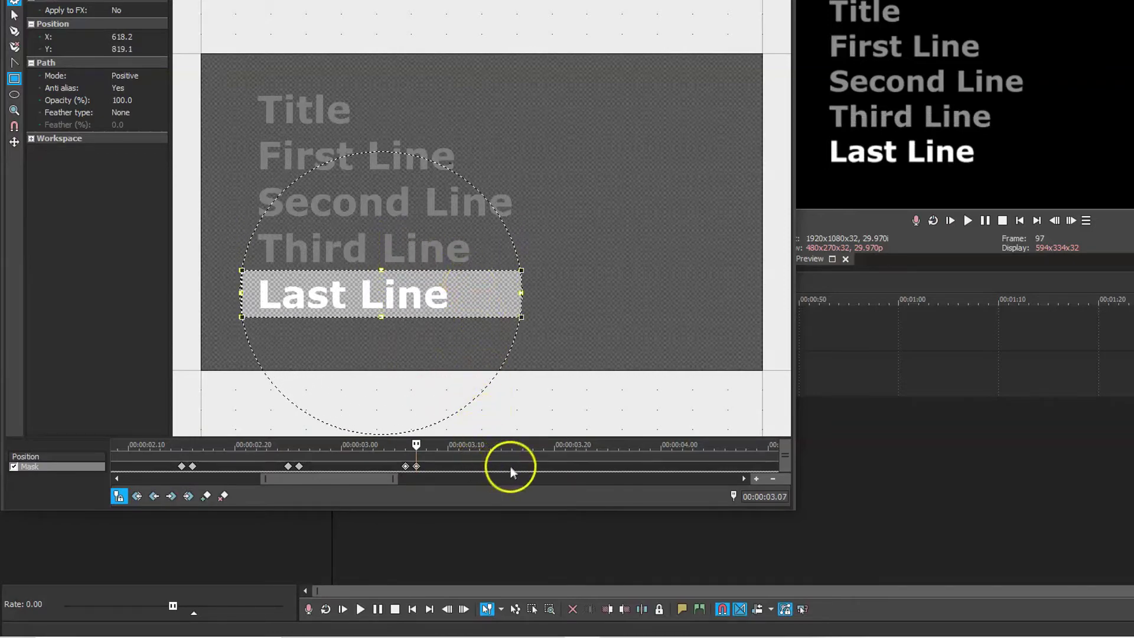
# Add a Position keyframe at 3.17 s and return to editing the mask
pyautogui.click(521, 458)
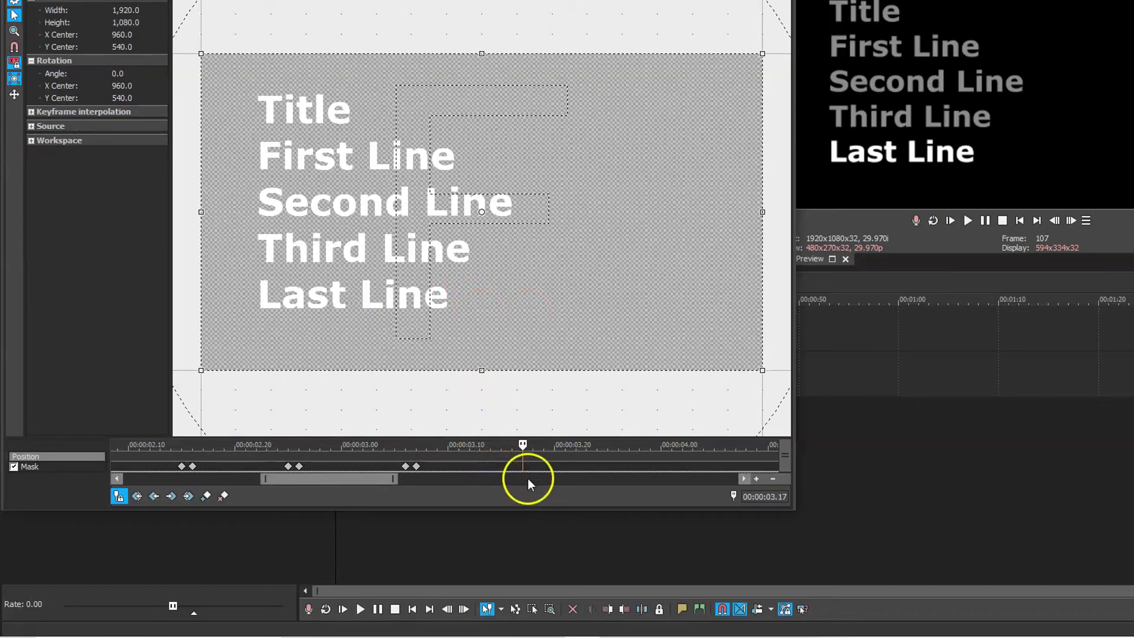
pyautogui.click(207, 496)
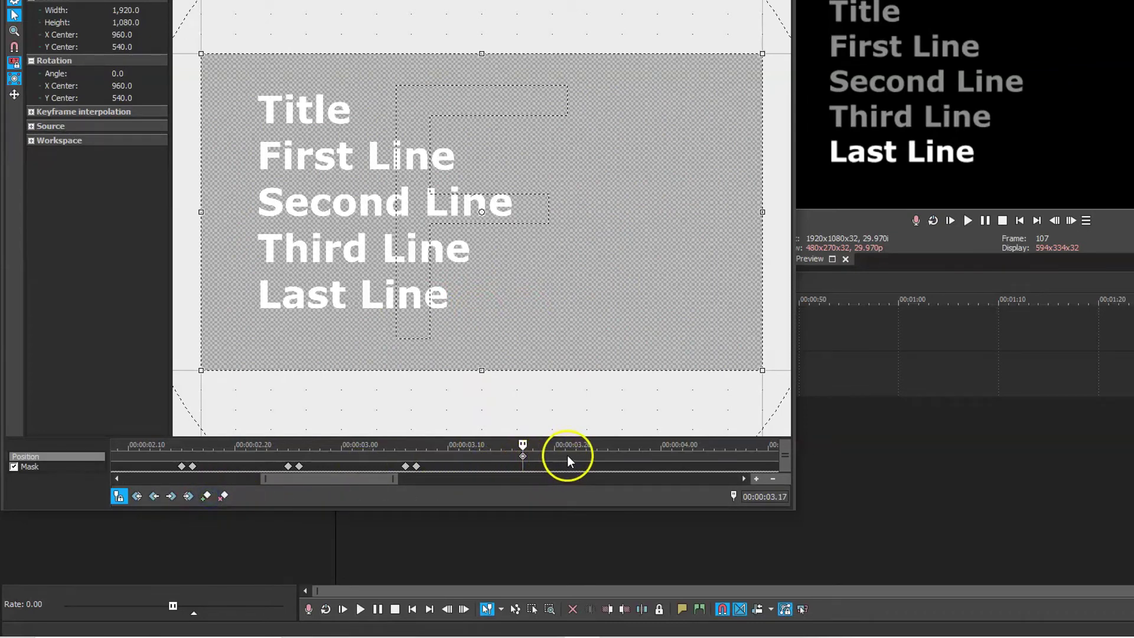
pyautogui.click(604, 458)
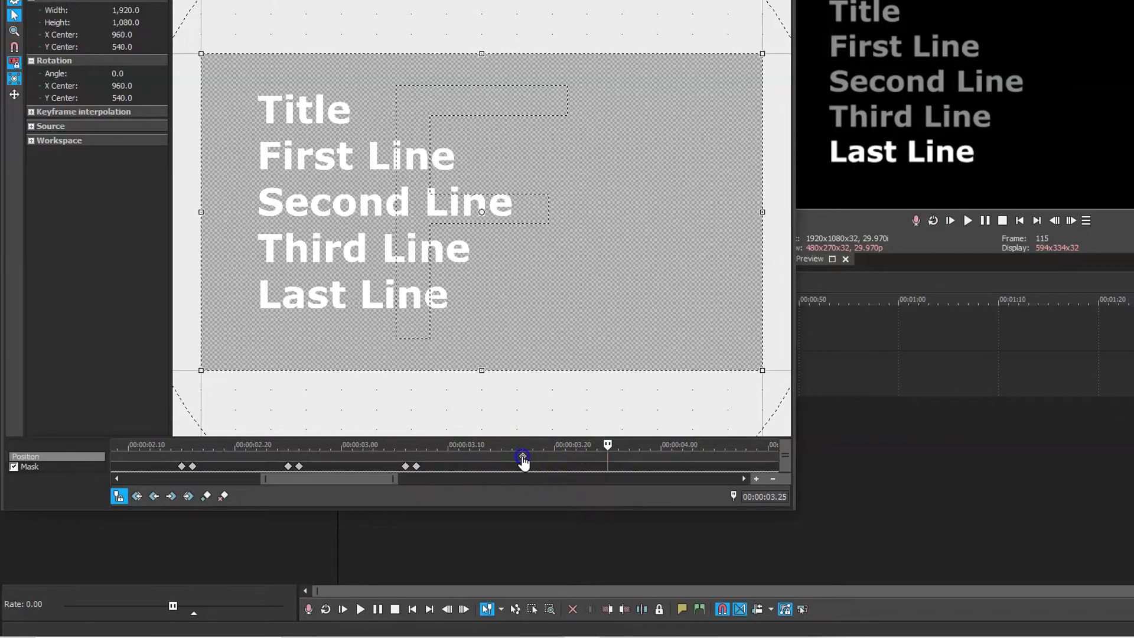
pyautogui.moveTo(524, 462); pyautogui.dragTo(419, 474)
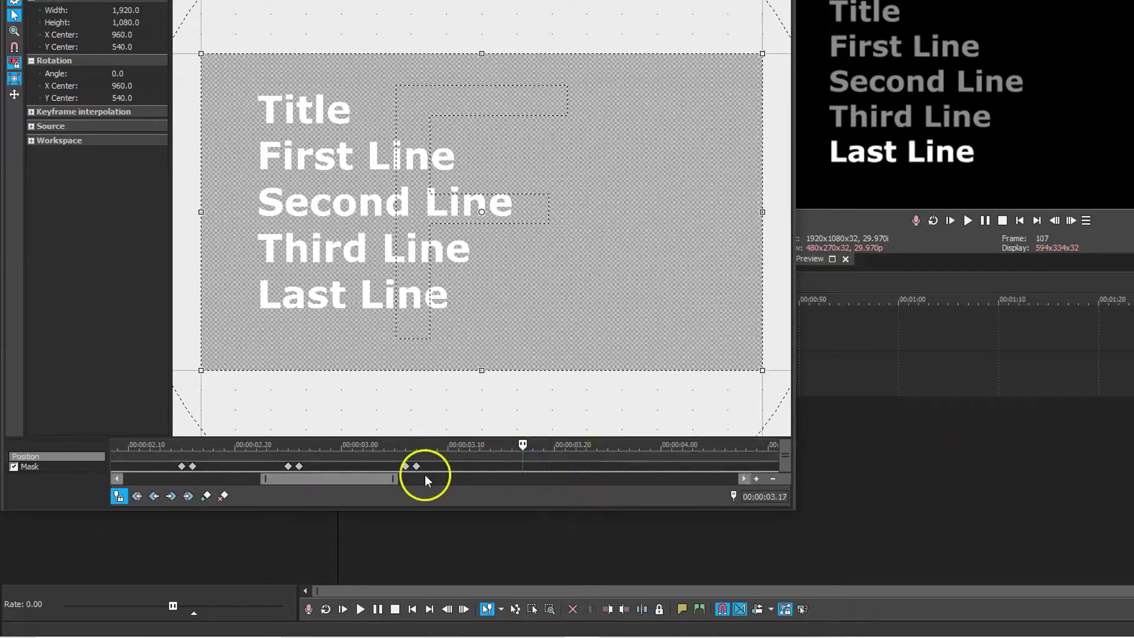
pyautogui.click(524, 466)
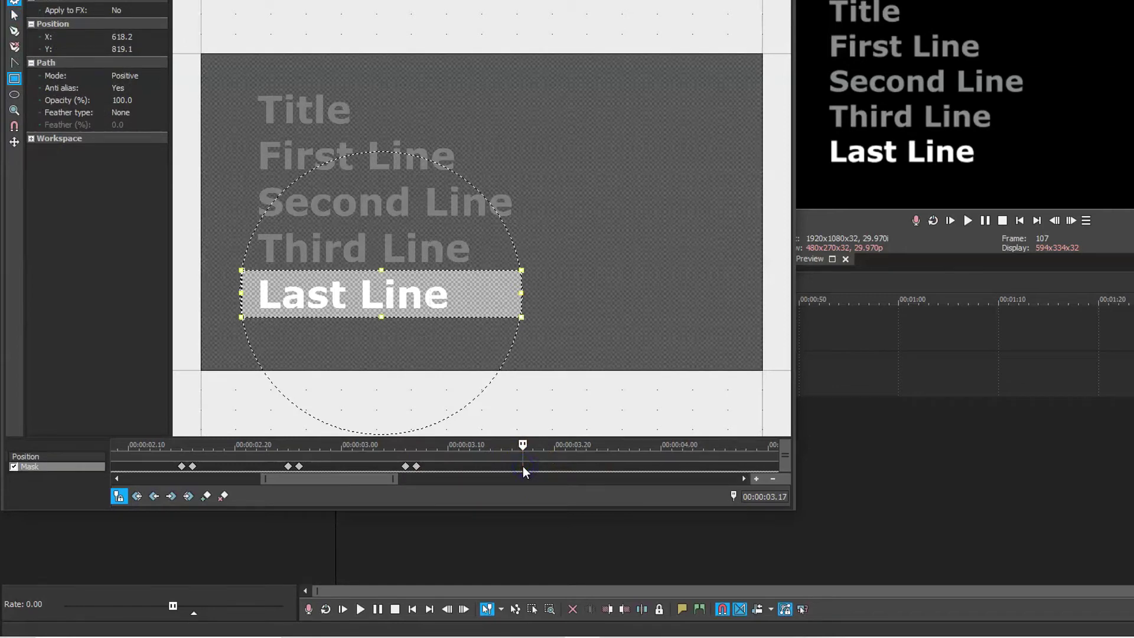
# Add a mask keyframe at 3.17 s, then nudge the mask up line by line toward Title by 3.24 s
pyautogui.click(208, 495)
pyautogui.click(523, 468)
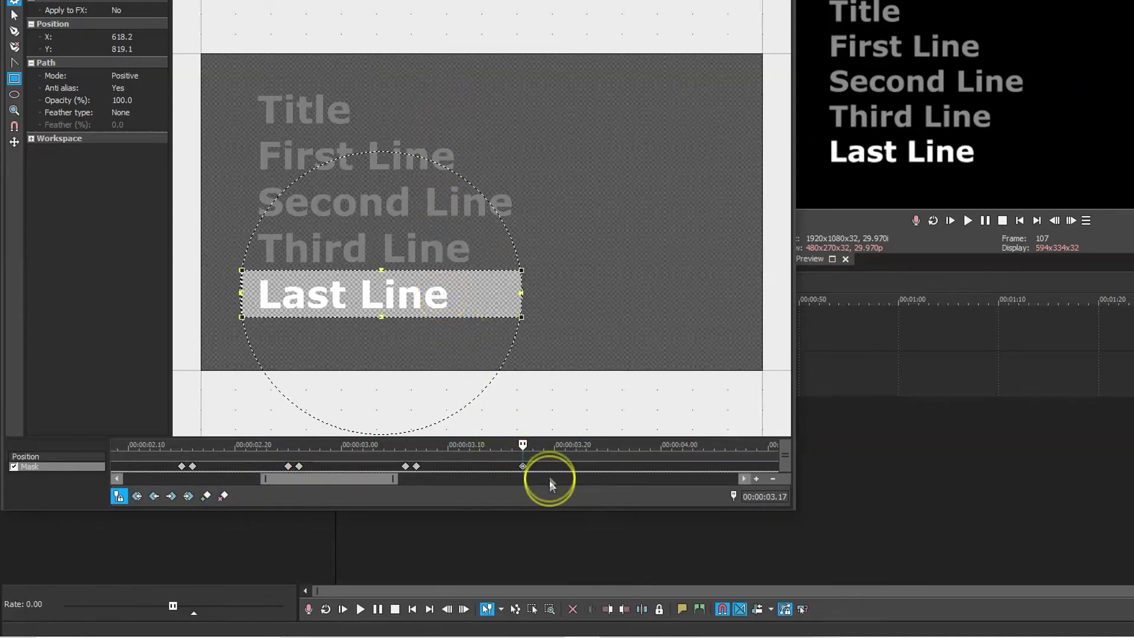
pyautogui.click(600, 467)
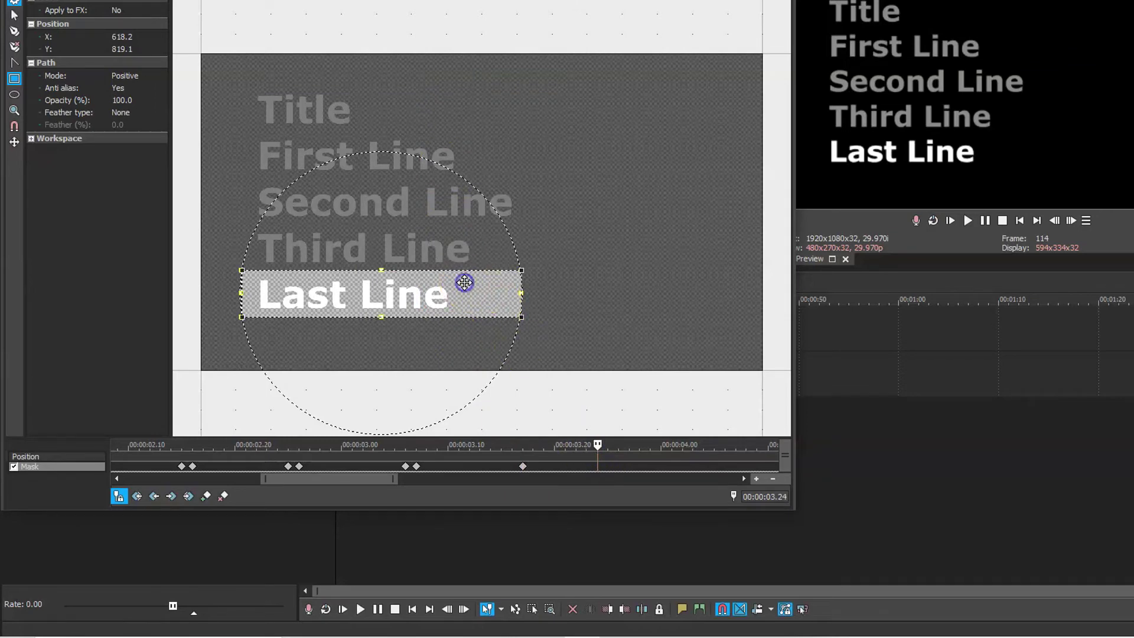
pyautogui.press('Up')
pyautogui.press('Up')
pyautogui.press('Up')
pyautogui.press('Up')
pyautogui.press('Up')
pyautogui.press('Up')
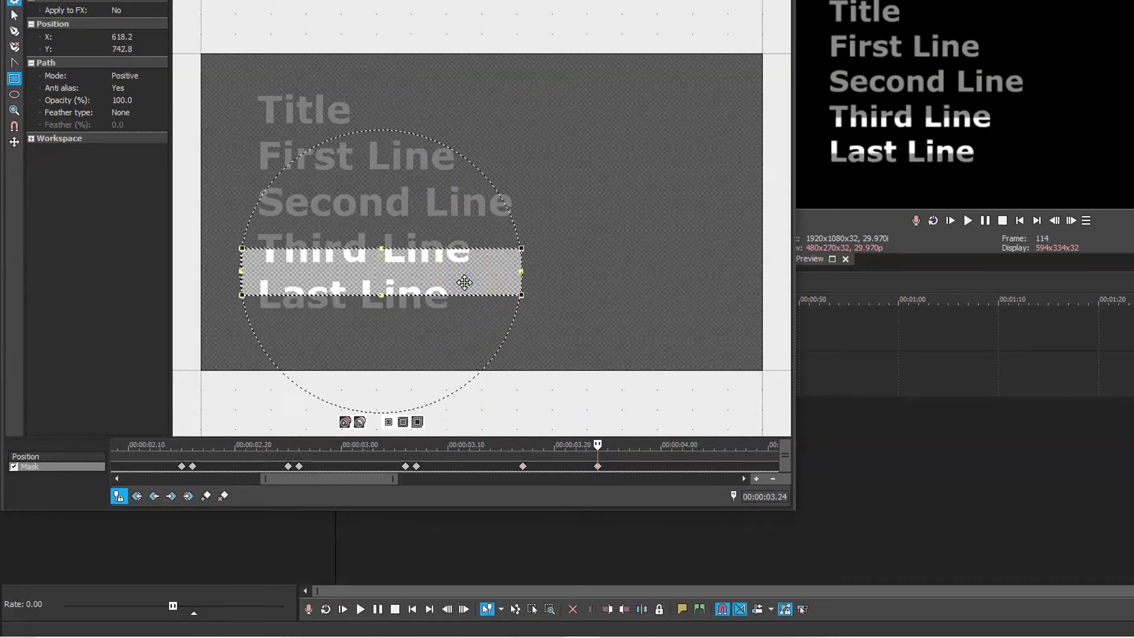
pyautogui.press('Up')
pyautogui.press('Up')
pyautogui.press('Up')
pyautogui.press('Up')
pyautogui.press('Up')
pyautogui.press('Up')
pyautogui.press('Up')
pyautogui.press('Up')
pyautogui.press('Up')
pyautogui.press('Up')
pyautogui.press('Up')
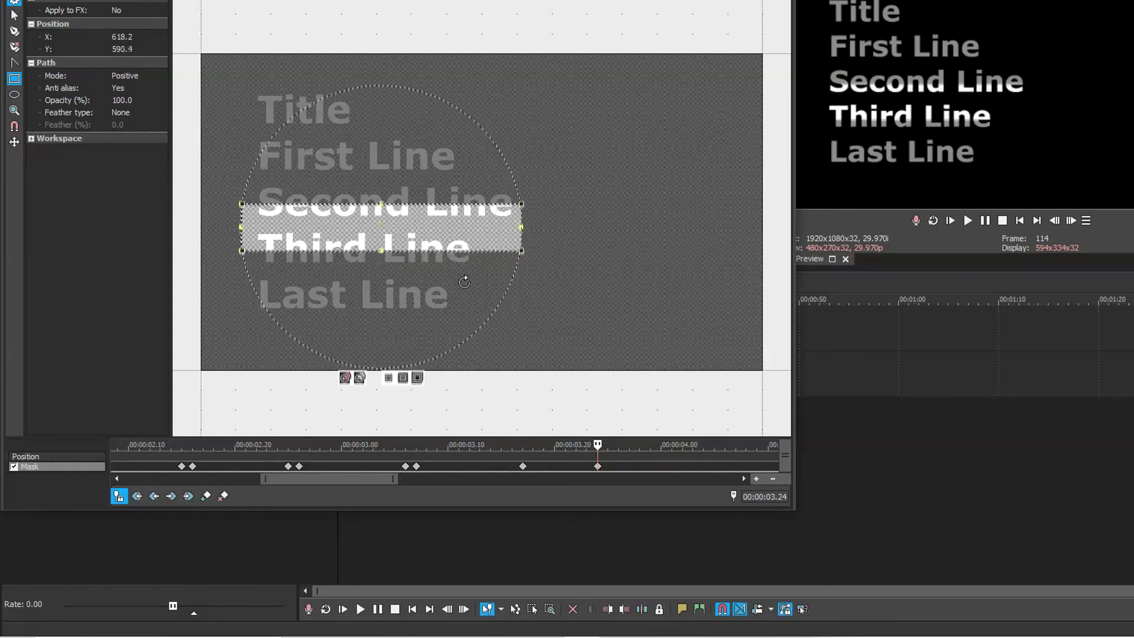
pyautogui.press('Up')
pyautogui.press('Up')
pyautogui.press('Up')
pyautogui.press('Up')
pyautogui.press('Up')
pyautogui.press('Up')
pyautogui.press('Up')
pyautogui.press('Up')
pyautogui.press('Up')
pyautogui.press('Up')
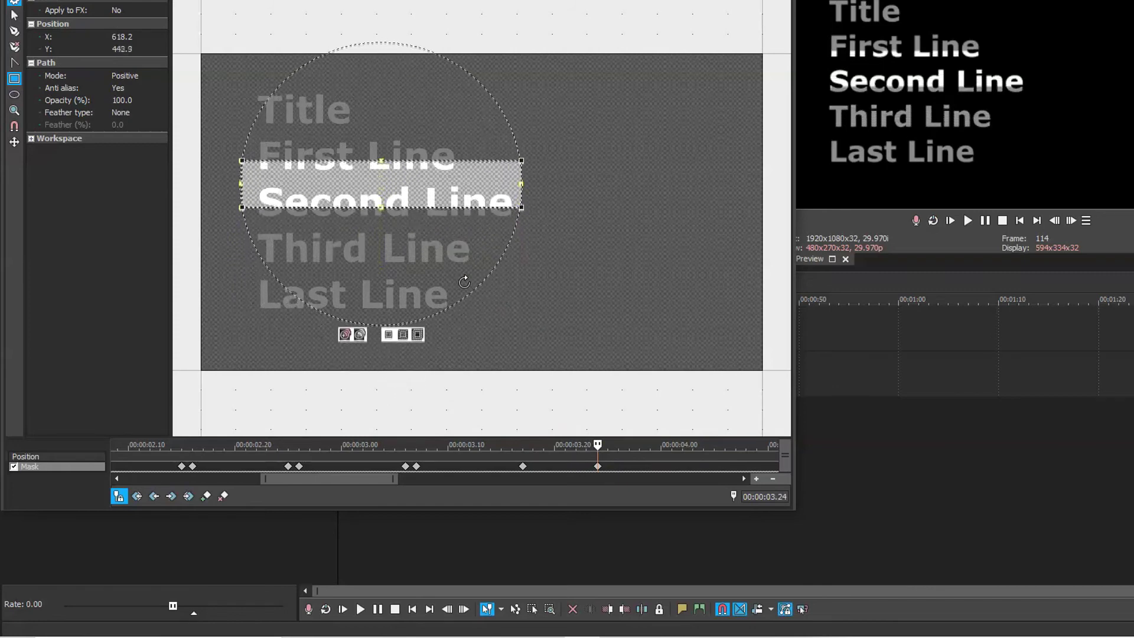
pyautogui.press('Up')
pyautogui.press('Up')
pyautogui.press('Up')
pyautogui.press('Up')
pyautogui.press('Up')
pyautogui.press('Up')
pyautogui.press('Up')
pyautogui.press('Up')
pyautogui.press('Up')
pyautogui.press('Up')
pyautogui.press('Up')
pyautogui.press('Up')
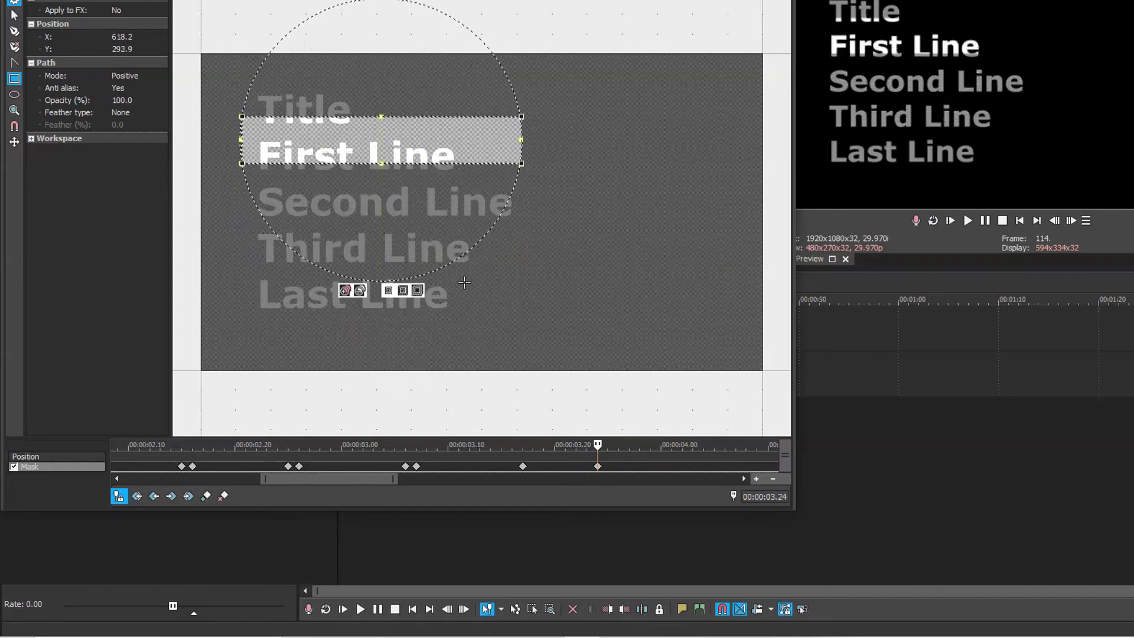
pyautogui.press('Up')
pyautogui.press('Up')
pyautogui.press('Up')
pyautogui.press('Up')
pyautogui.press('Up')
pyautogui.press('Up')
pyautogui.press('Up')
pyautogui.press('Up')
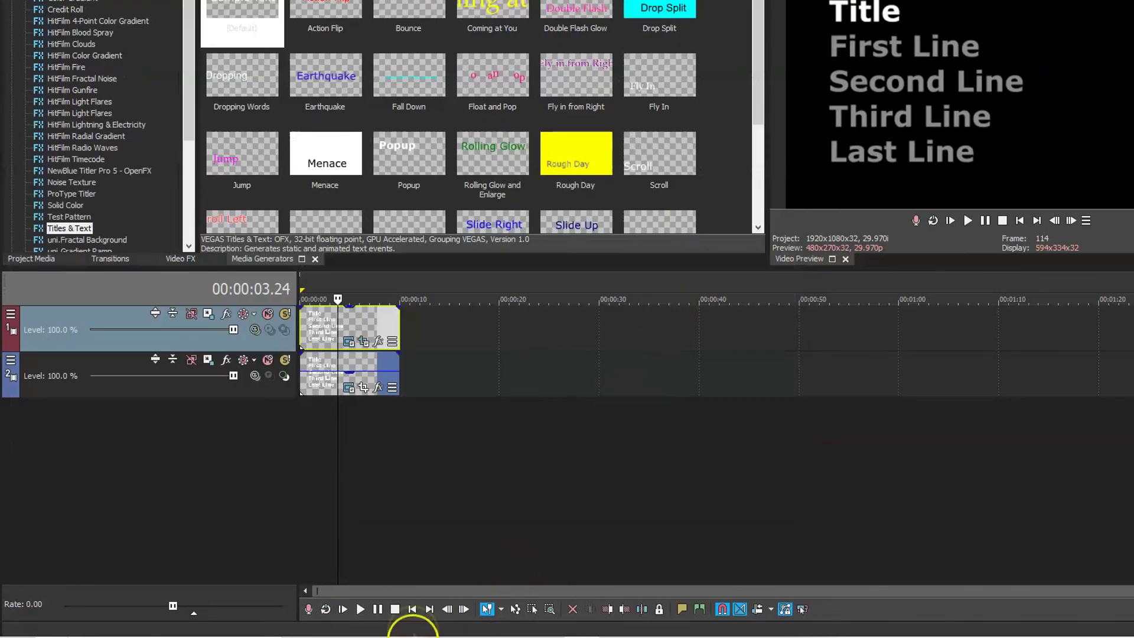
# Play the line-by-line highlight from the start, then stop to return to 00:00:00.00
pyautogui.click(401, 610)
pyautogui.click(351, 611)
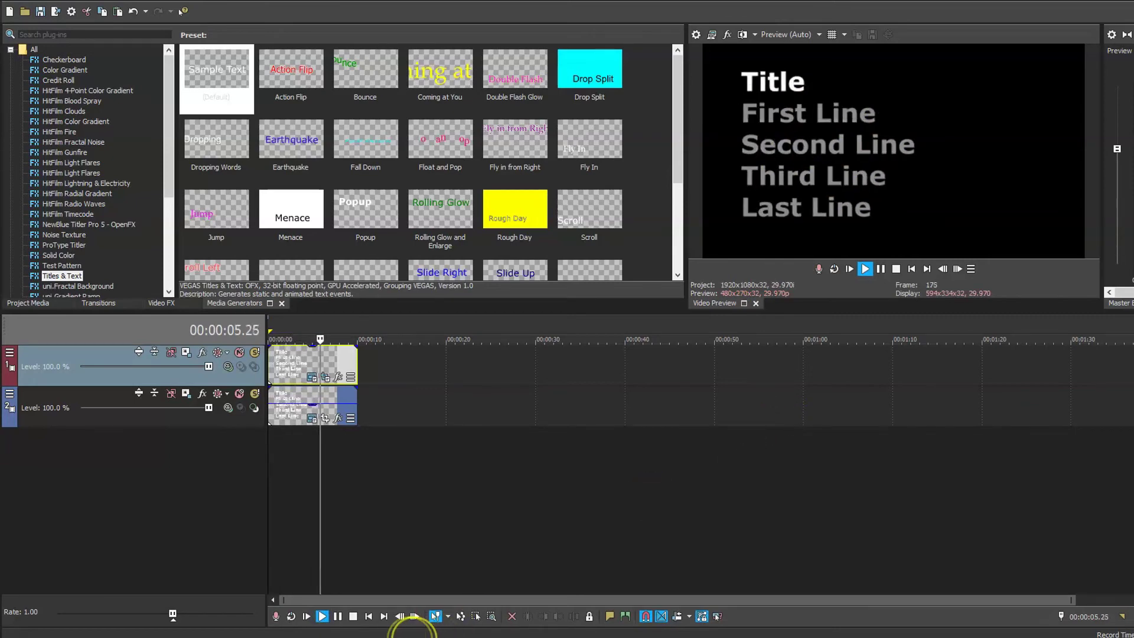
pyautogui.click(369, 618)
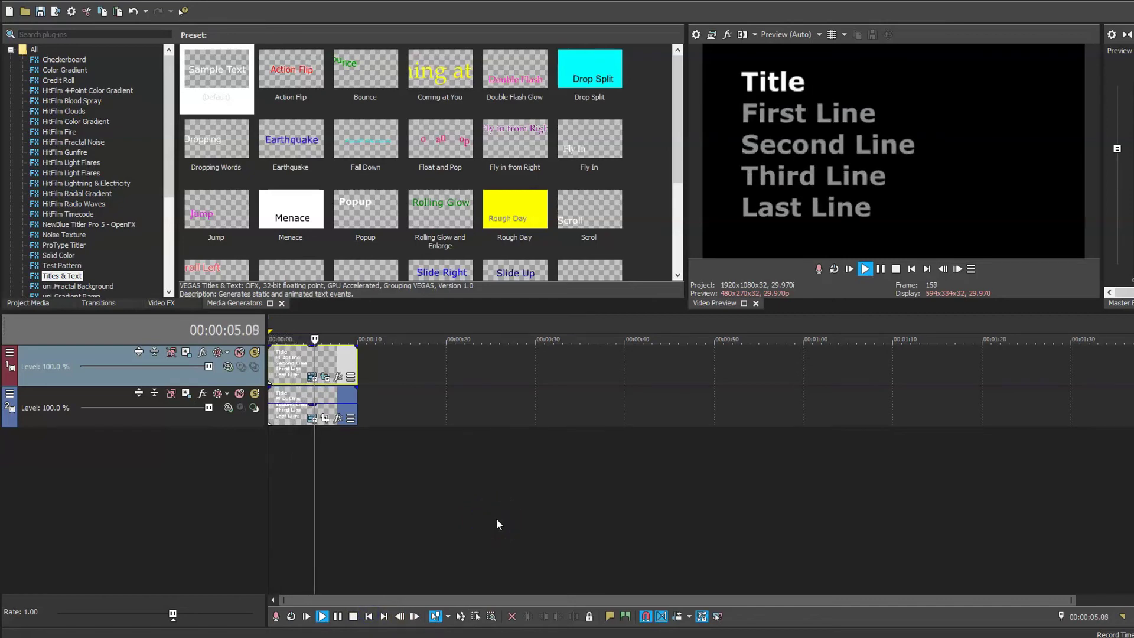
pyautogui.click(354, 615)
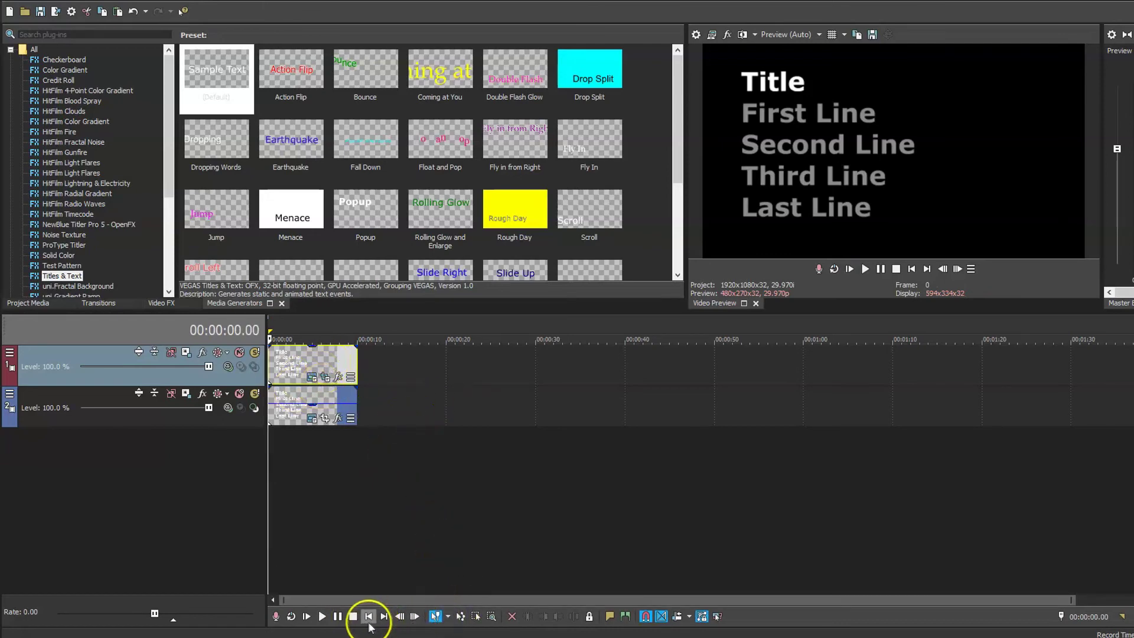
# Select both stacked title events and copy them
pyautogui.click(477, 616)
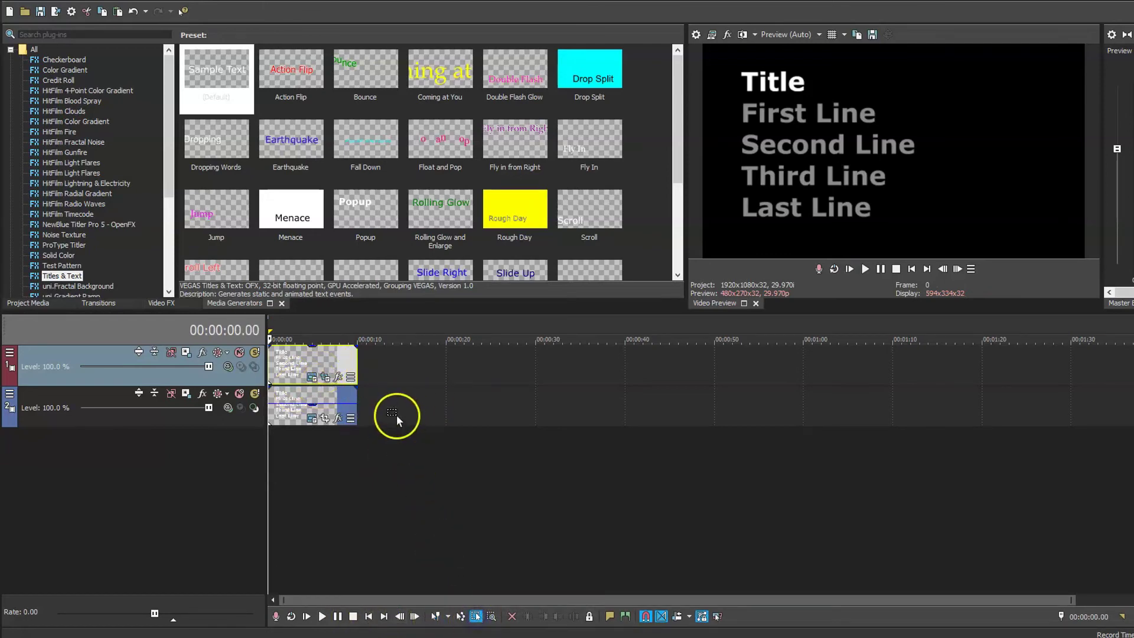
pyautogui.moveTo(392, 414); pyautogui.dragTo(302, 363)
pyautogui.rightClick(302, 363)
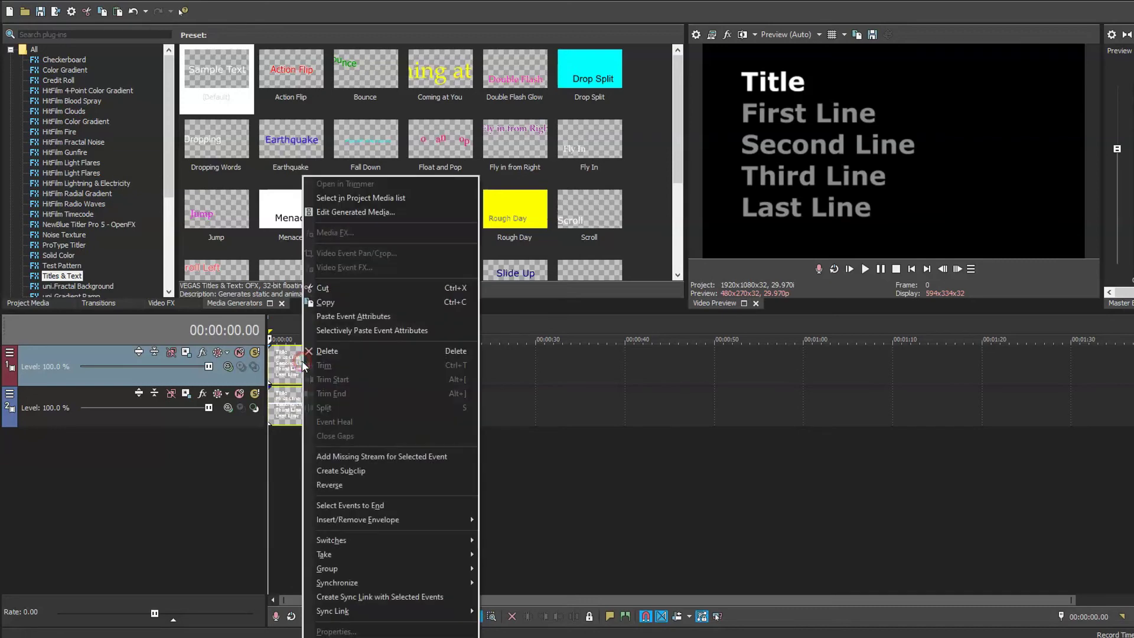
pyautogui.click(339, 301)
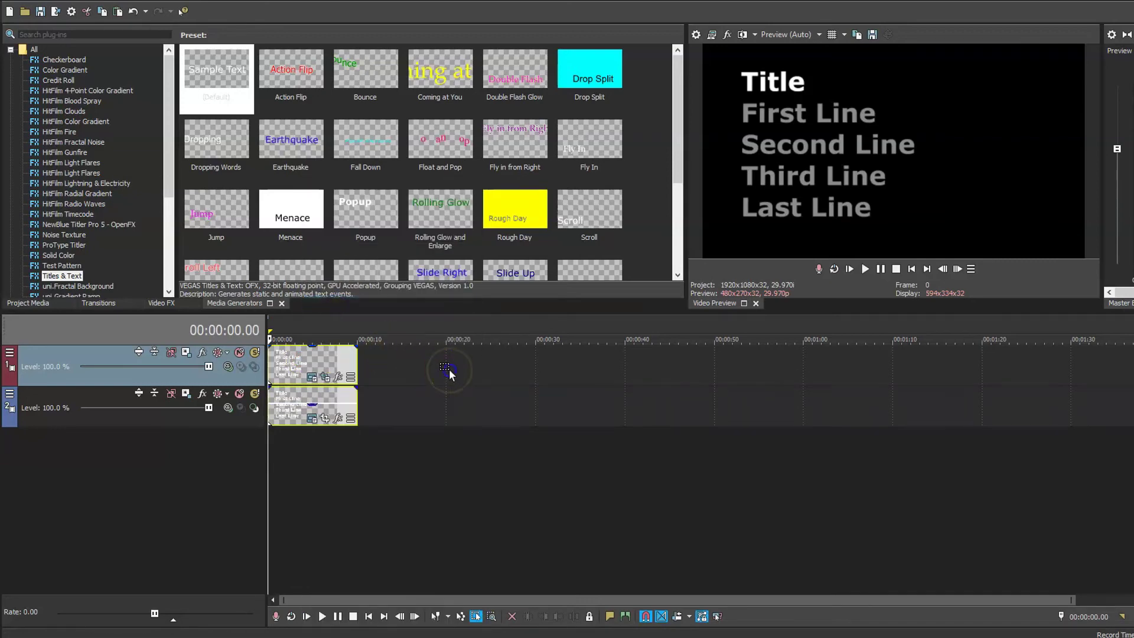
# Paste the copied events at about 00:00:20.10, confirming Paste Options
pyautogui.click(449, 369)
pyautogui.rightClick(486, 367)
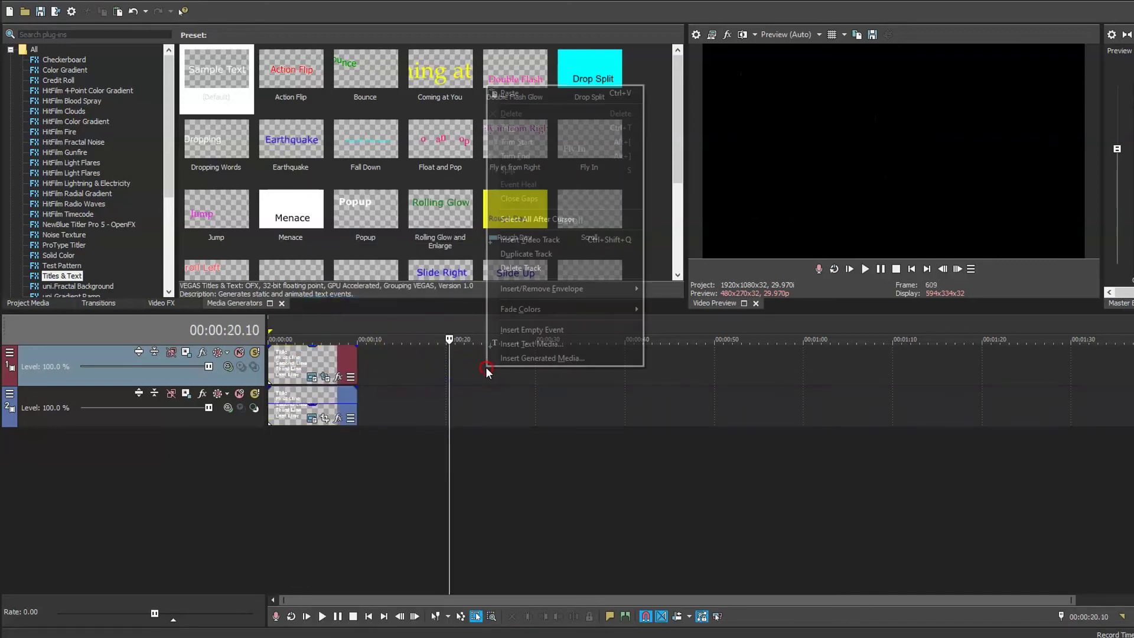
pyautogui.click(526, 94)
pyautogui.click(700, 257)
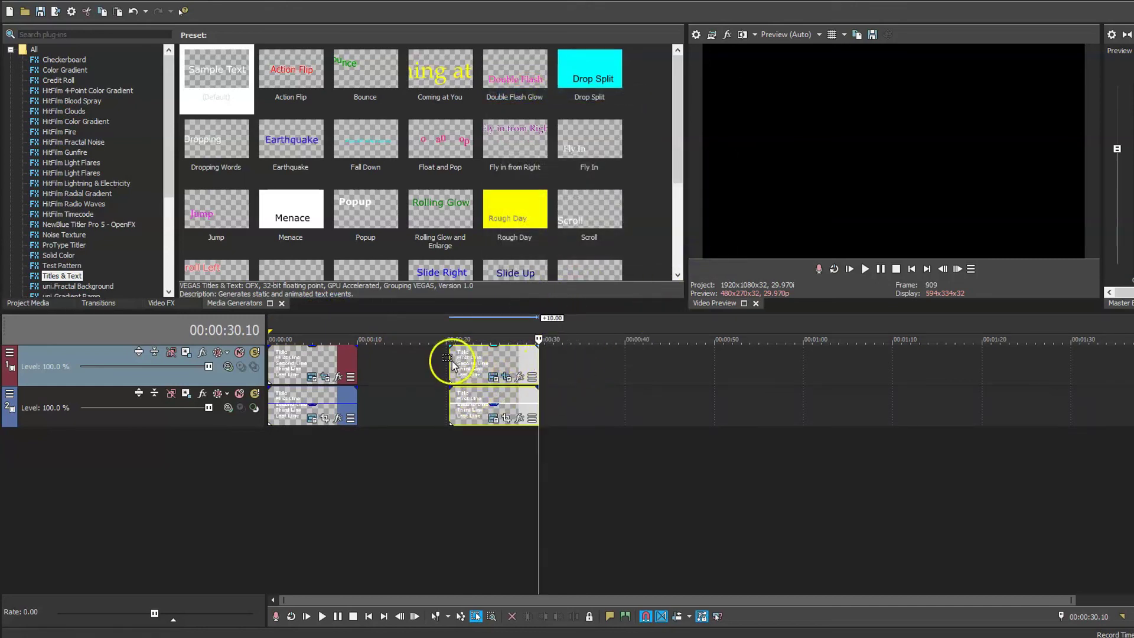
# Select the copied top event and play it from its start
pyautogui.click(437, 617)
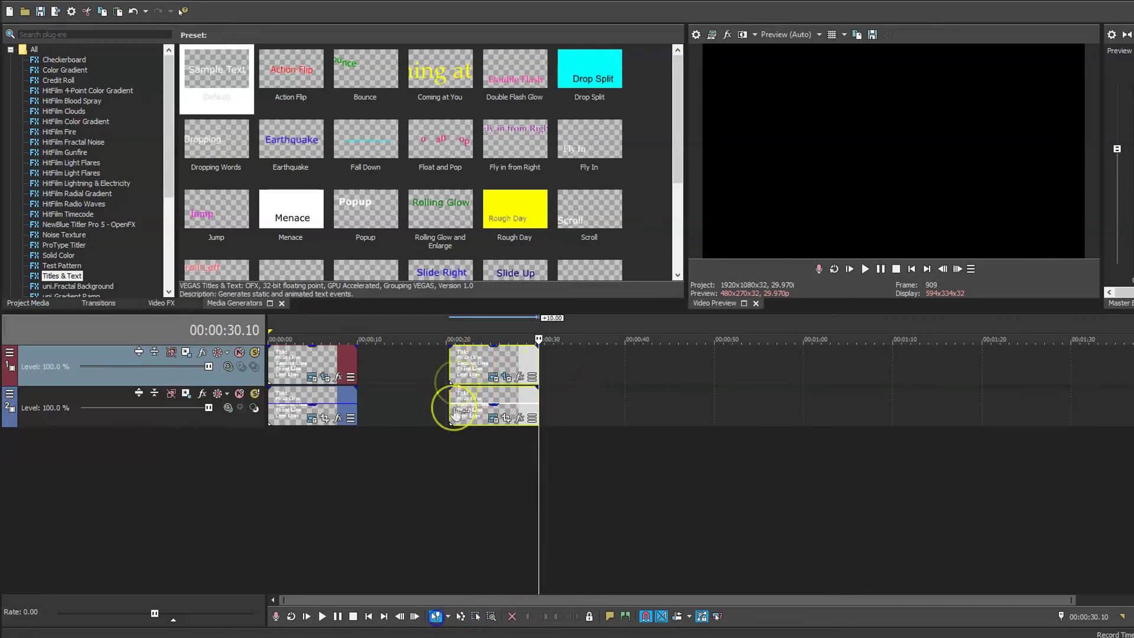
pyautogui.click(449, 356)
pyautogui.press('space')
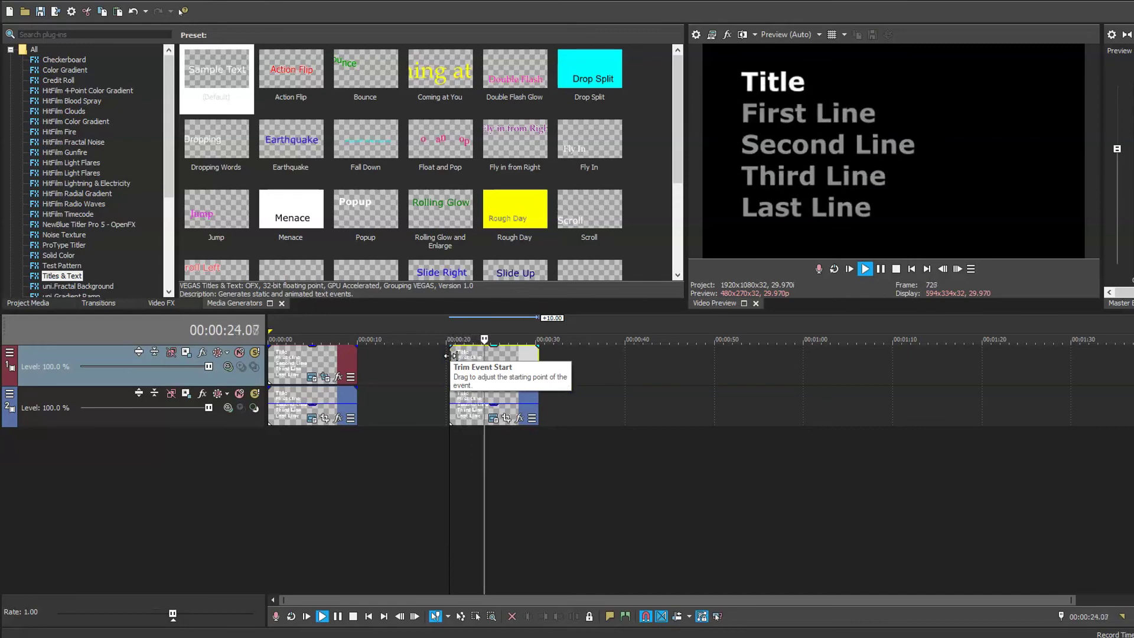
# Raise the copied bottom title's opacity to 100% and shift the top copy slightly later
pyautogui.click(469, 350)
pyautogui.click(479, 366)
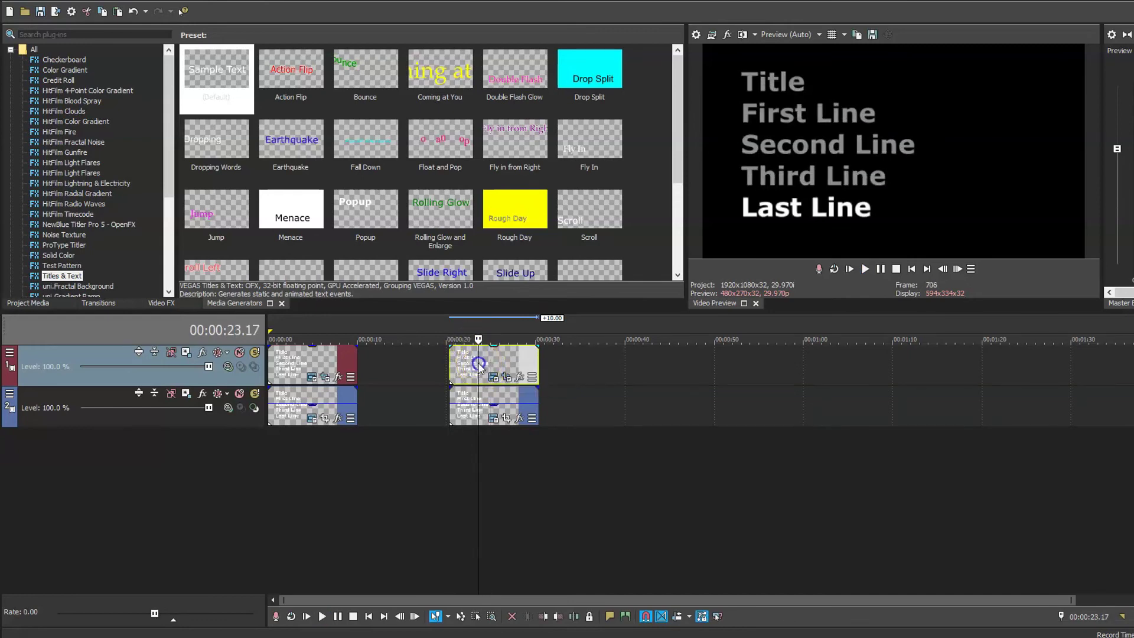
pyautogui.click(466, 403)
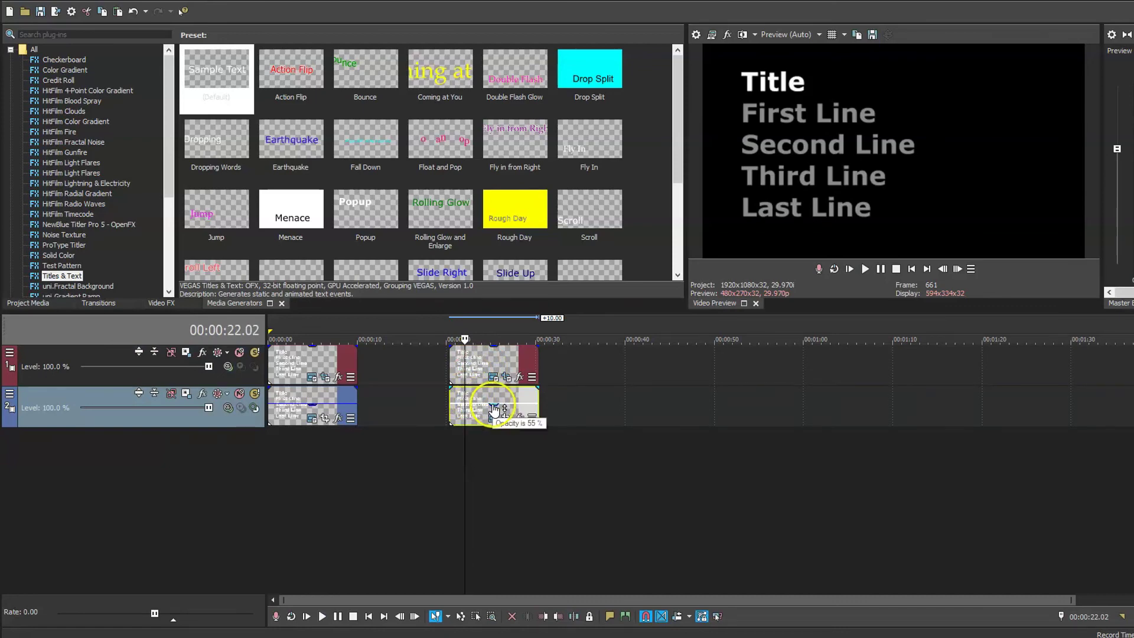
pyautogui.moveTo(486, 423); pyautogui.dragTo(493, 383)
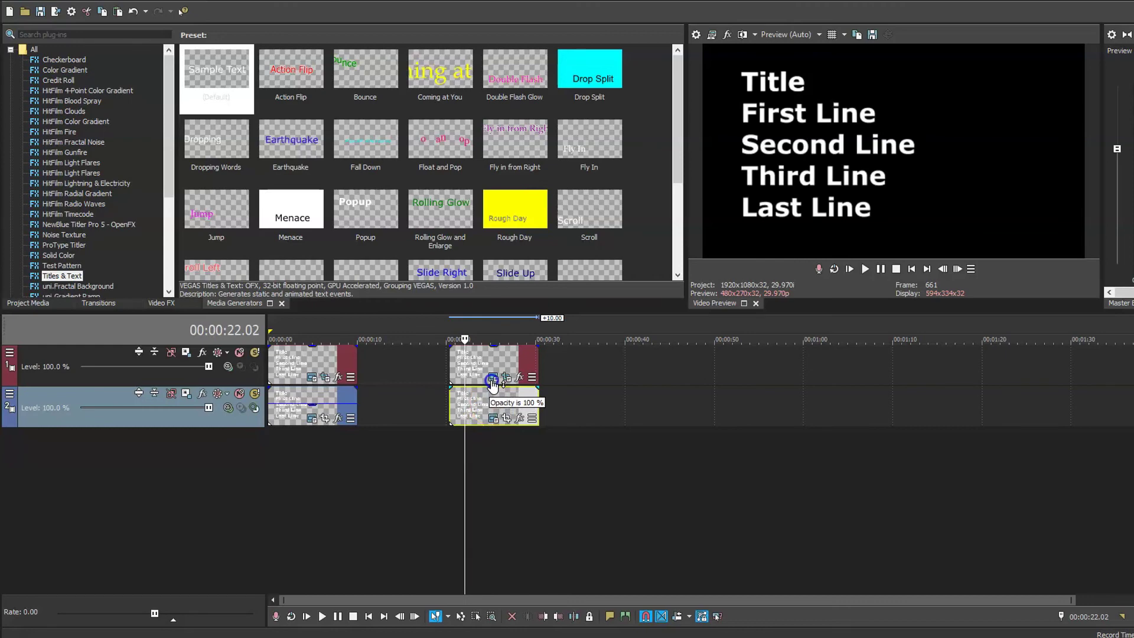
pyautogui.moveTo(499, 356); pyautogui.dragTo(529, 359)
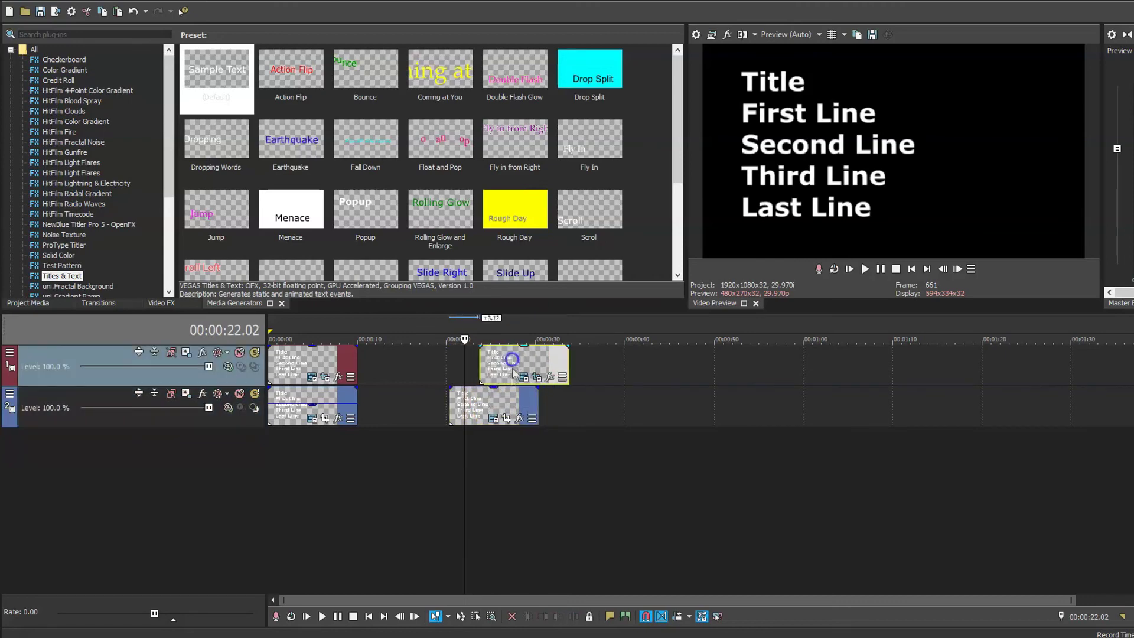
# Make the lower copy's text bright red and realign the top copy over it
pyautogui.click(493, 418)
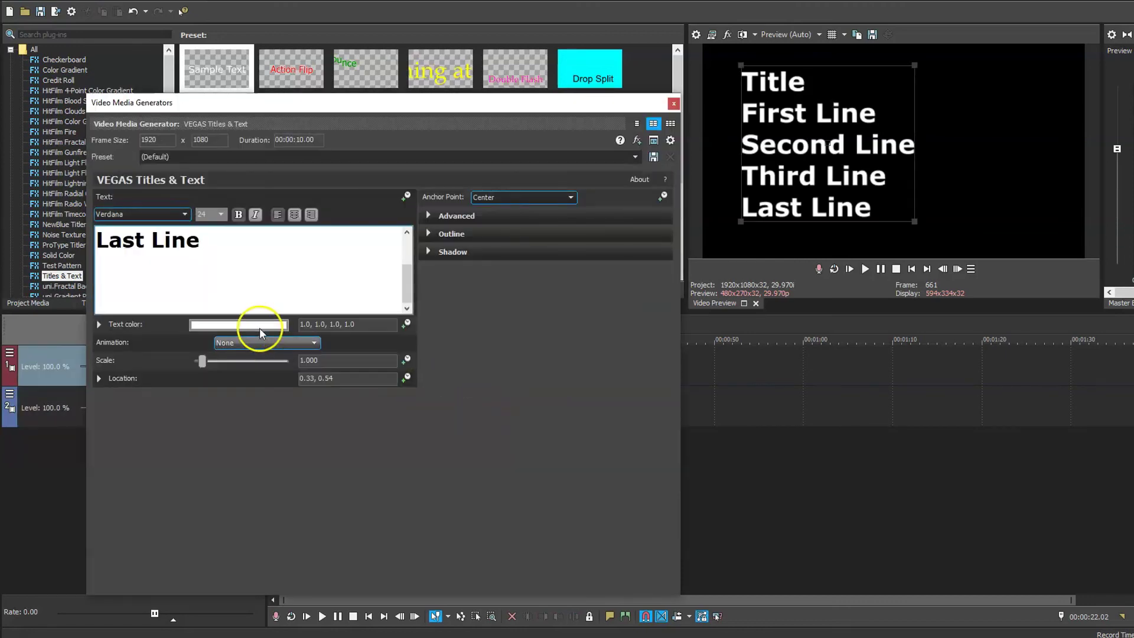
pyautogui.click(260, 328)
pyautogui.click(143, 471)
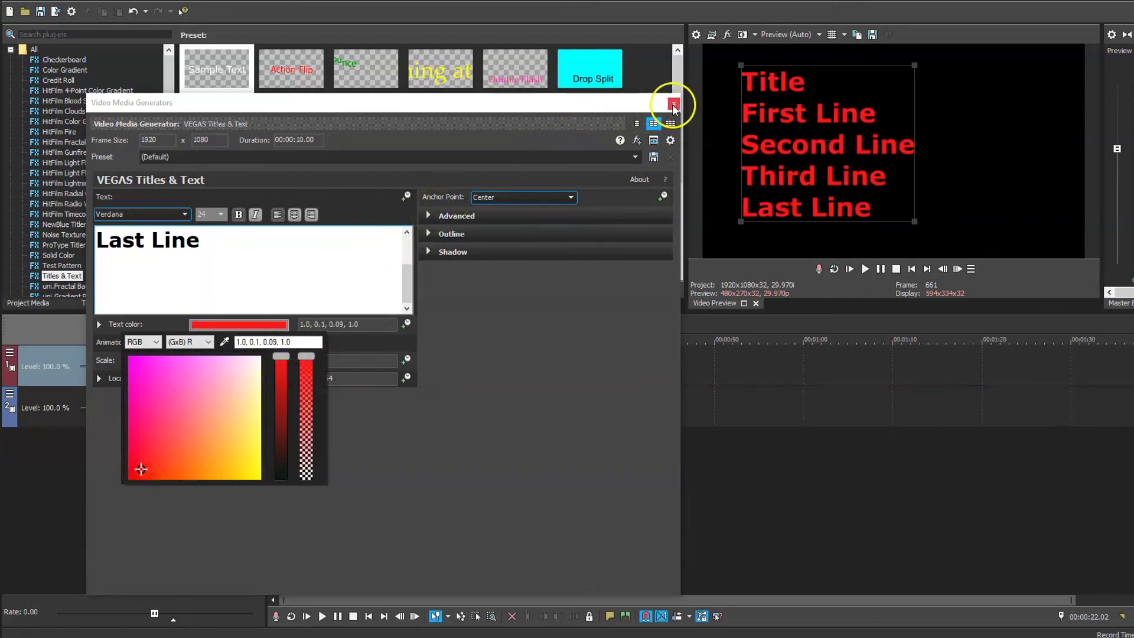
pyautogui.click(603, 335)
pyautogui.click(673, 105)
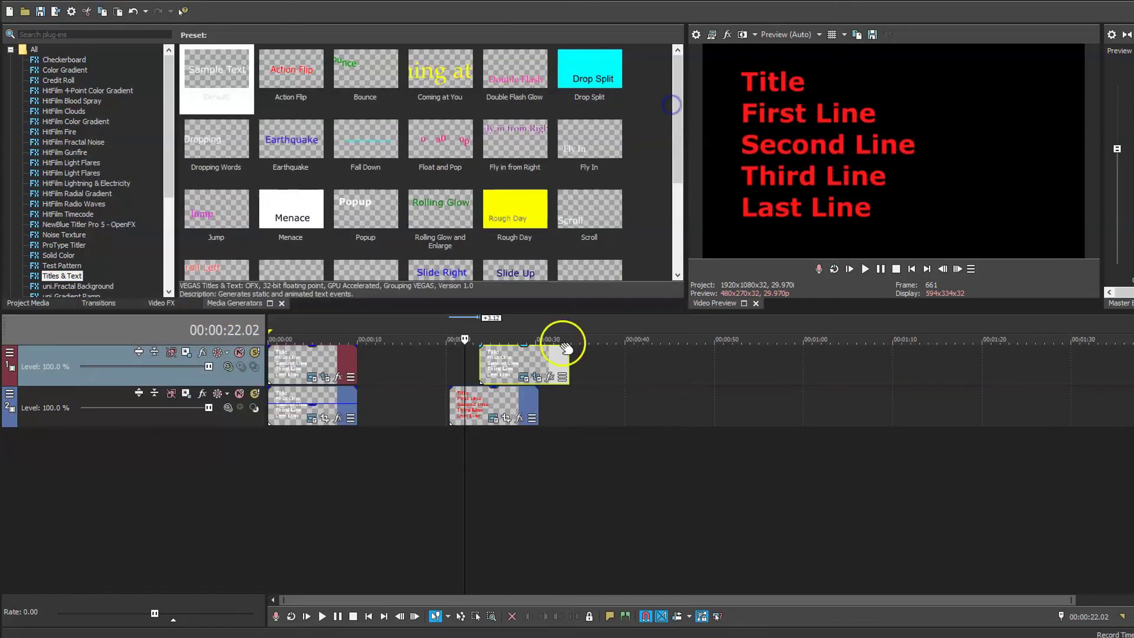
pyautogui.moveTo(567, 349)
pyautogui.mouseDown()
pyautogui.moveTo(479, 363)
pyautogui.moveTo(455, 355)
pyautogui.mouseUp()
# Play the red-text copy from its start, stop, and replay it
pyautogui.press('space')
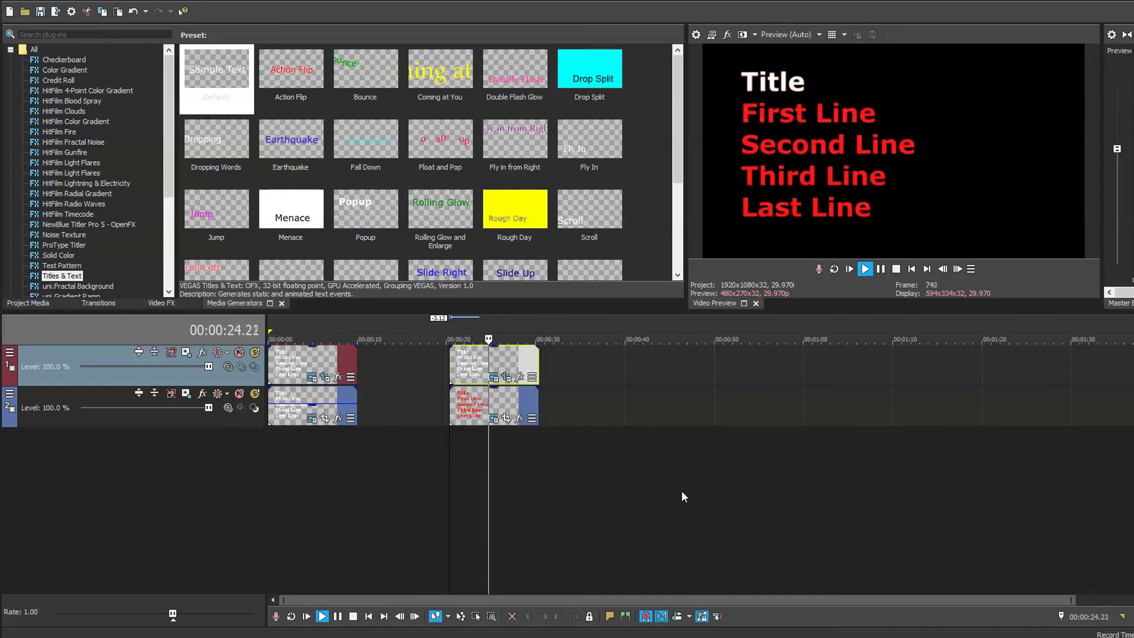
pyautogui.click(483, 369)
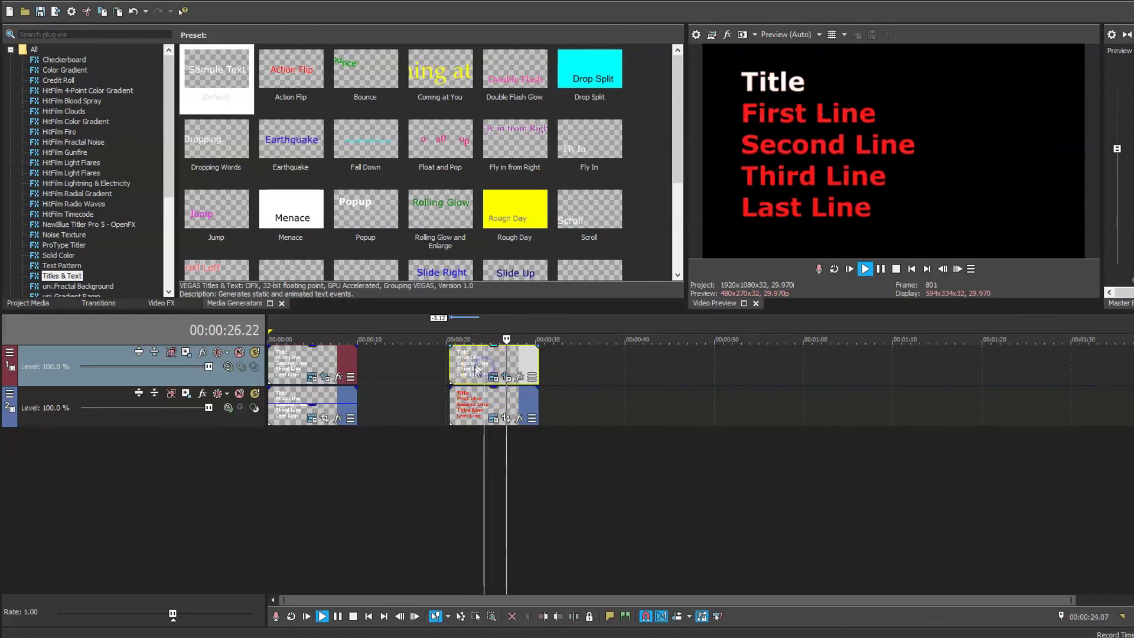
pyautogui.click(443, 367)
pyautogui.press('space')
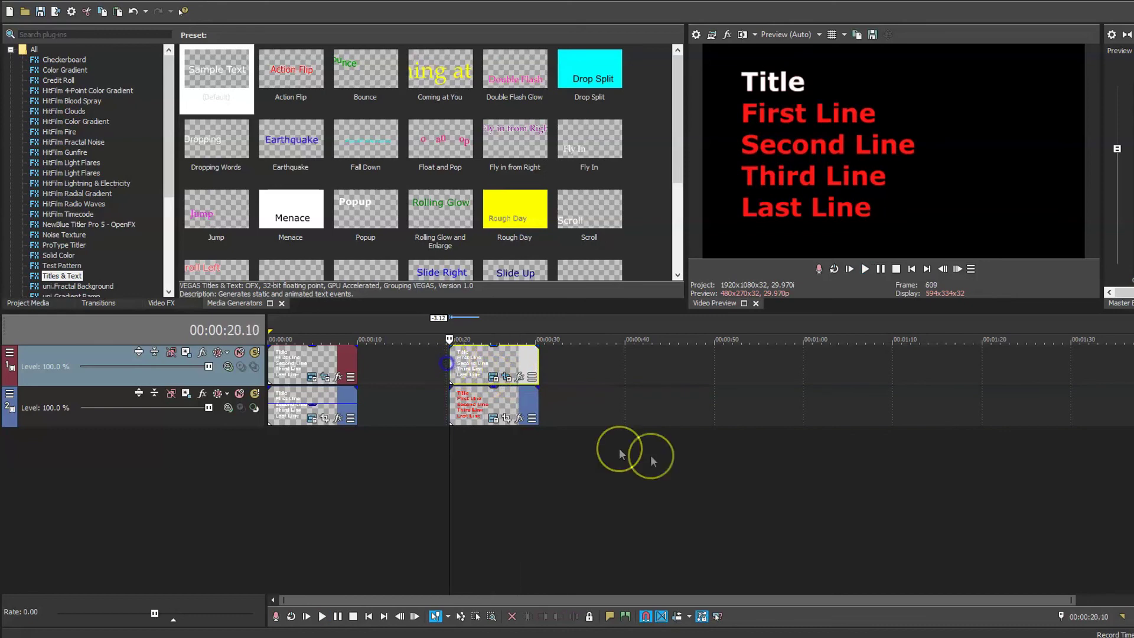
pyautogui.press('space')
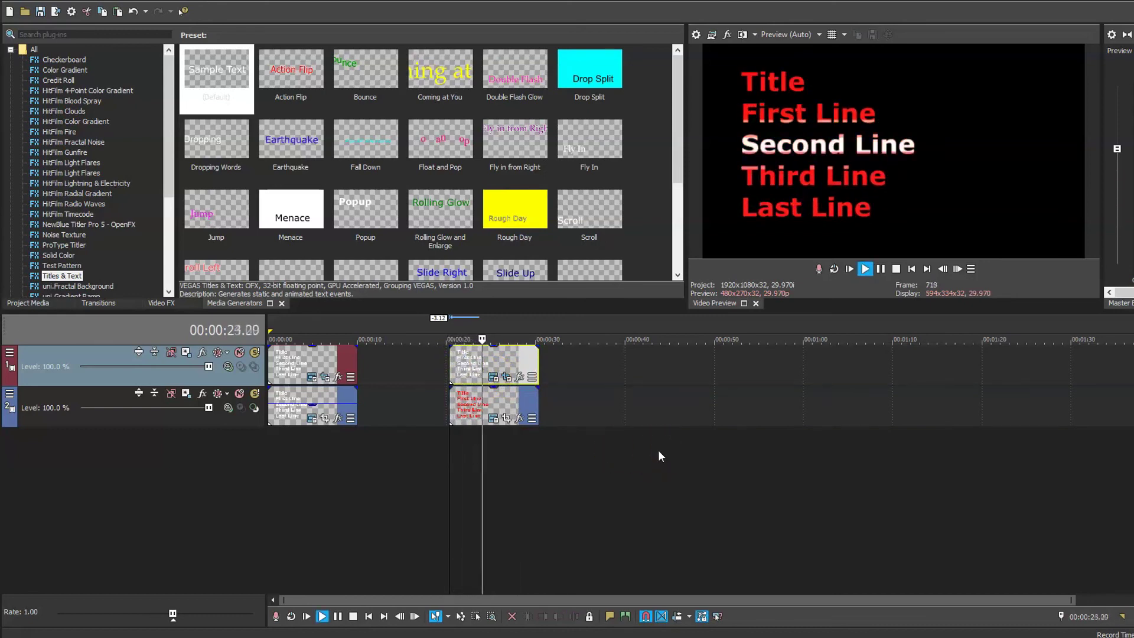
# Scrub and stop playback, ending with Title white above four red lines
pyautogui.moveTo(654, 449); pyautogui.dragTo(563, 456)
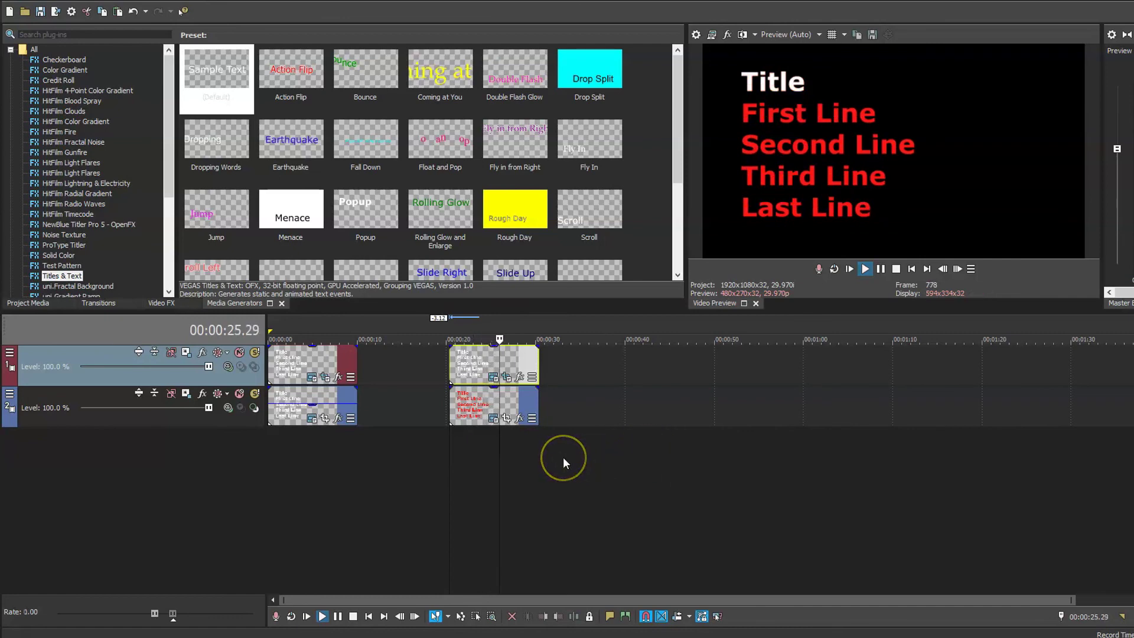
pyautogui.click(525, 499)
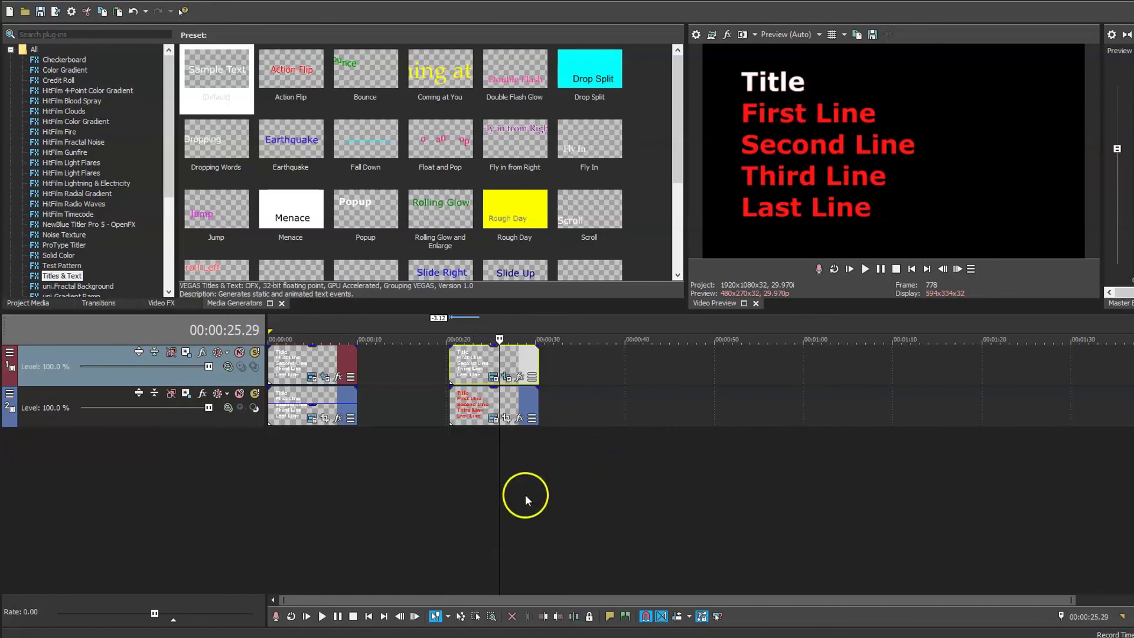
pyautogui.click(437, 511)
pyautogui.click(431, 514)
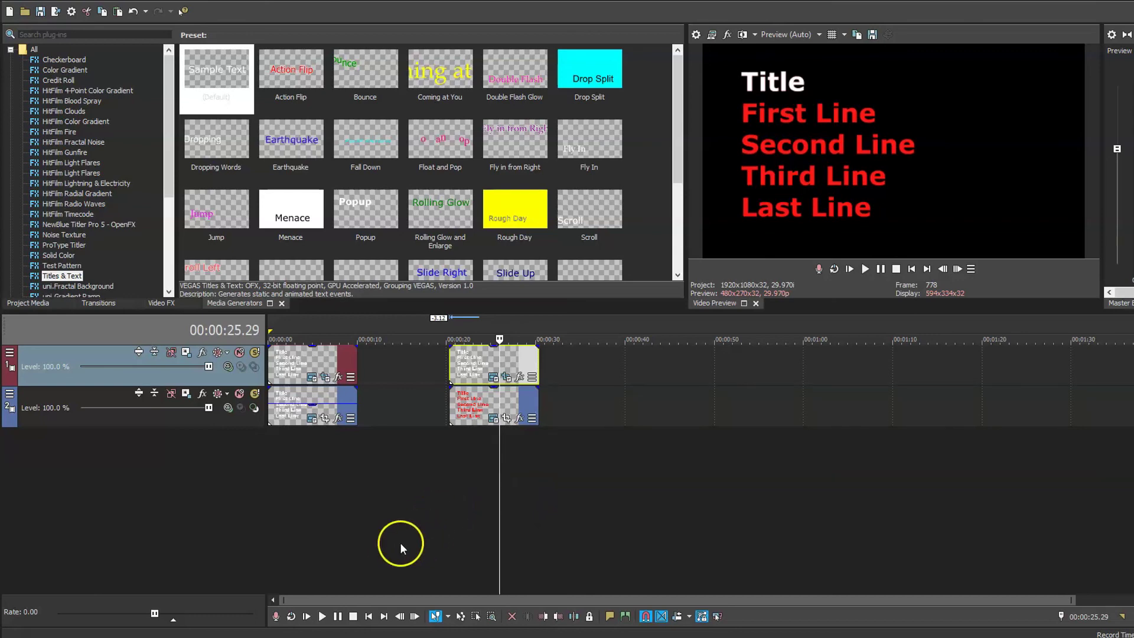
pyautogui.click(88, 573)
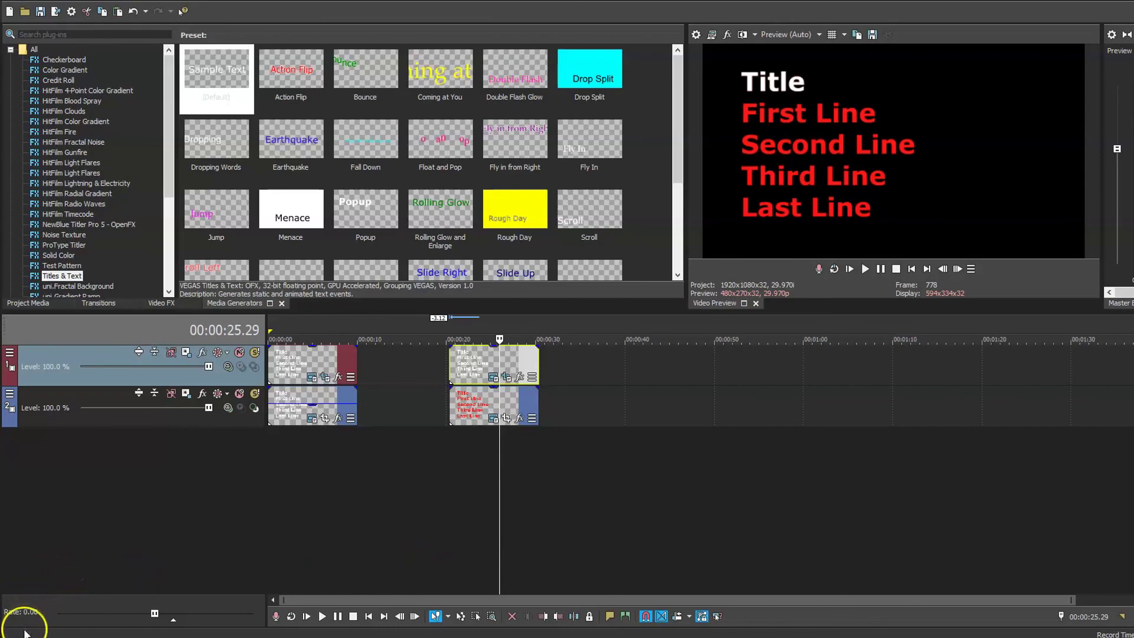